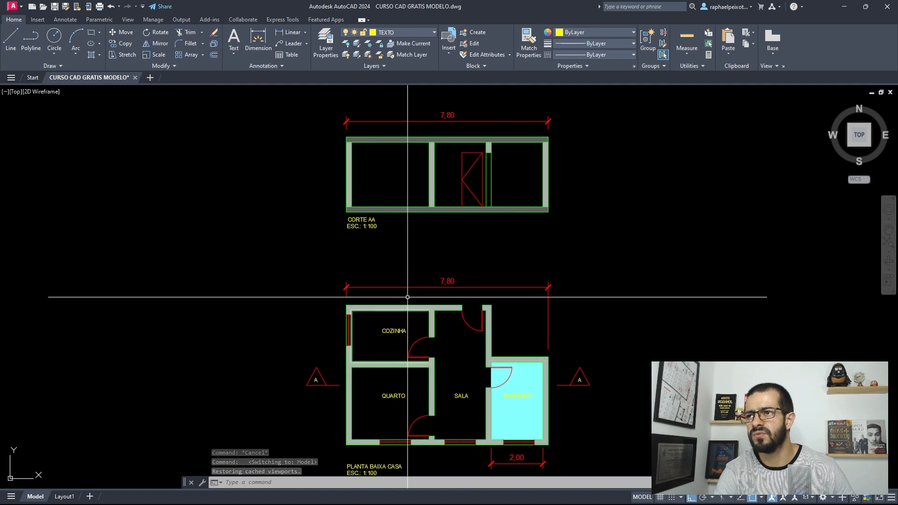
- Examine the house floor plan and section AA in model space
scroll(411, 187, up, 3)
scroll(427, 275, down, 2)
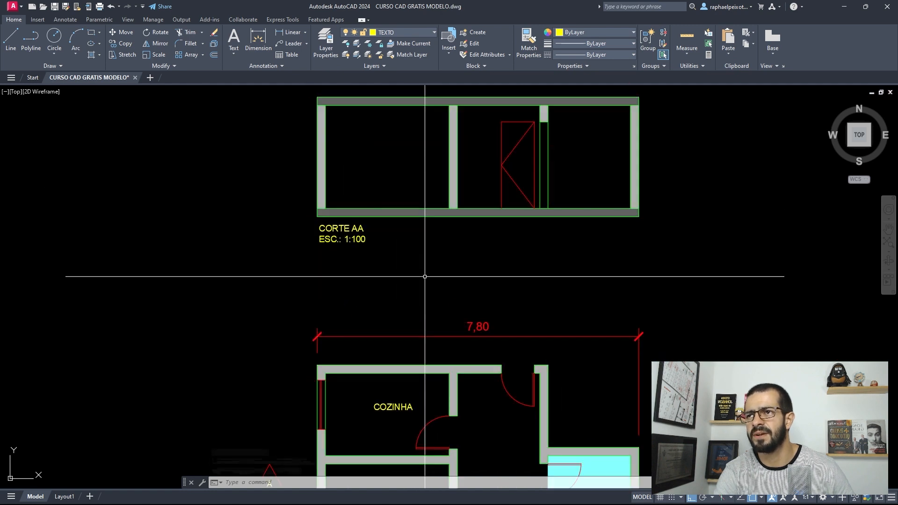
scroll(453, 327, up, 2)
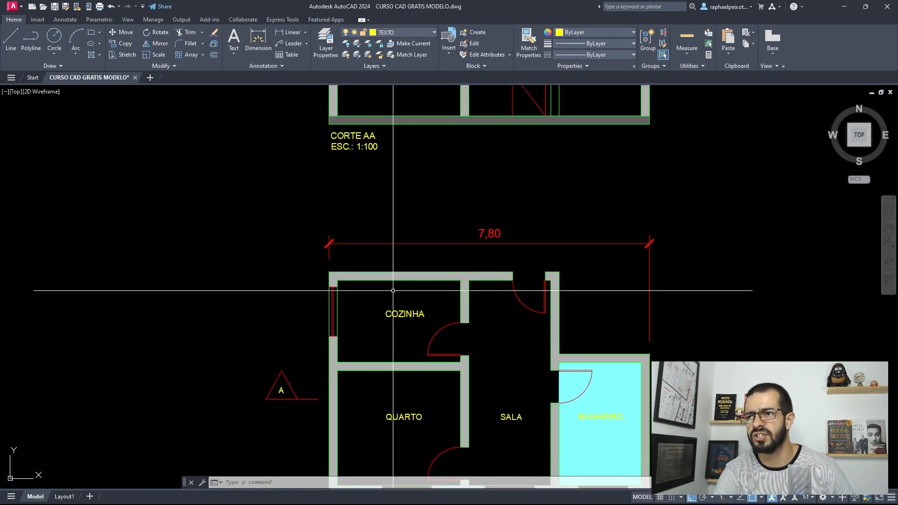
scroll(360, 254, up, 3)
scroll(365, 267, down, 2)
scroll(323, 256, up, 2)
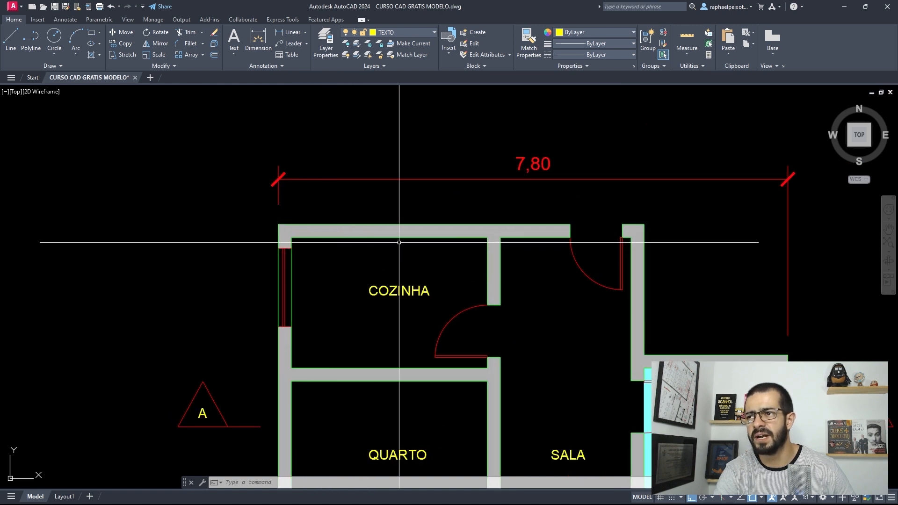
scroll(435, 293, down, 2)
scroll(477, 328, up, 2)
scroll(390, 293, down, 2)
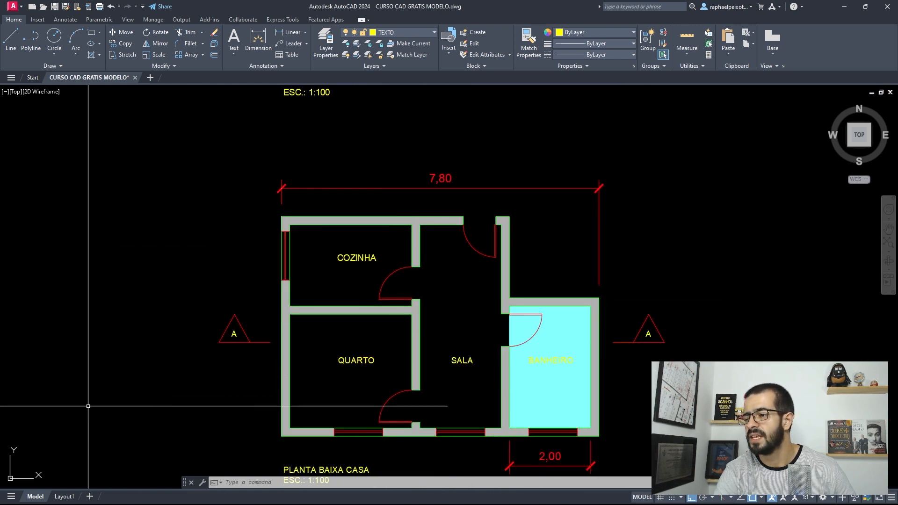
scroll(290, 262, down, 4)
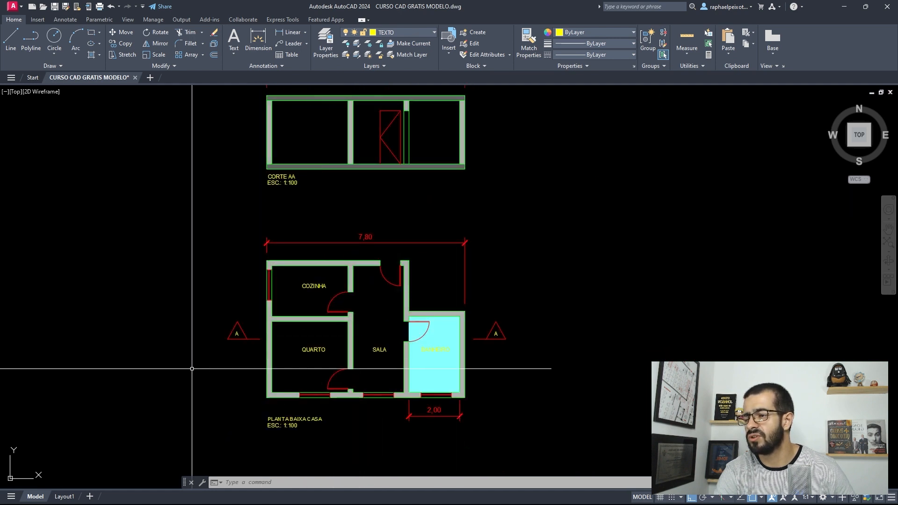
- Switch to Layout1 and examine the sheet frame and its title text
click(64, 496)
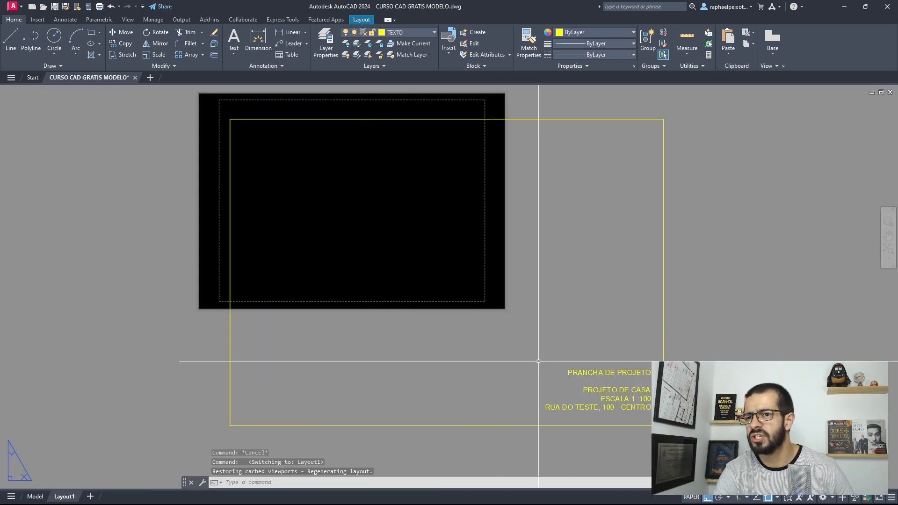
scroll(458, 219, down, 2)
scroll(463, 219, up, 2)
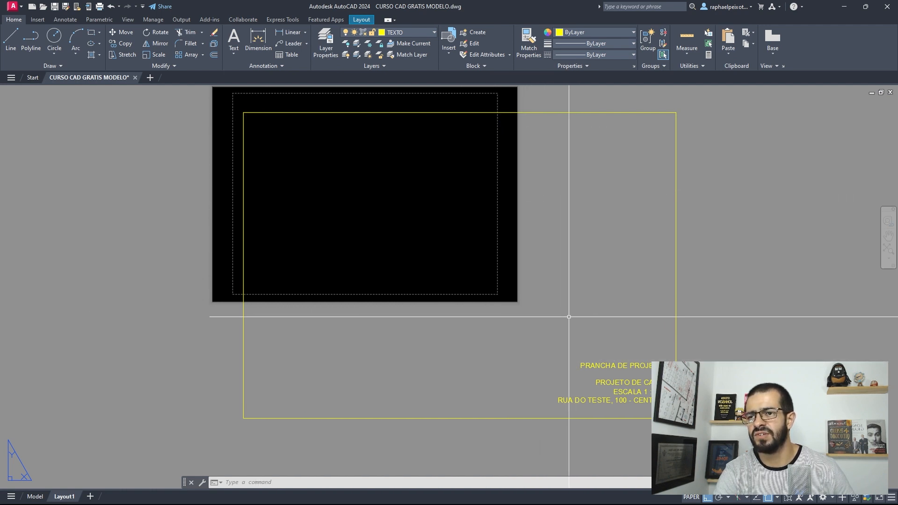
mouse_move(35, 498)
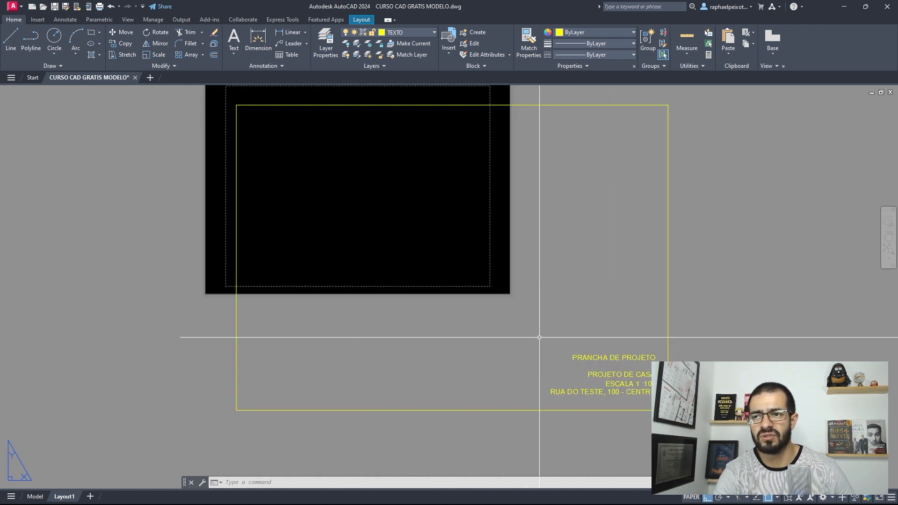
scroll(552, 327, down, 2)
scroll(486, 247, up, 2)
scroll(496, 250, down, 2)
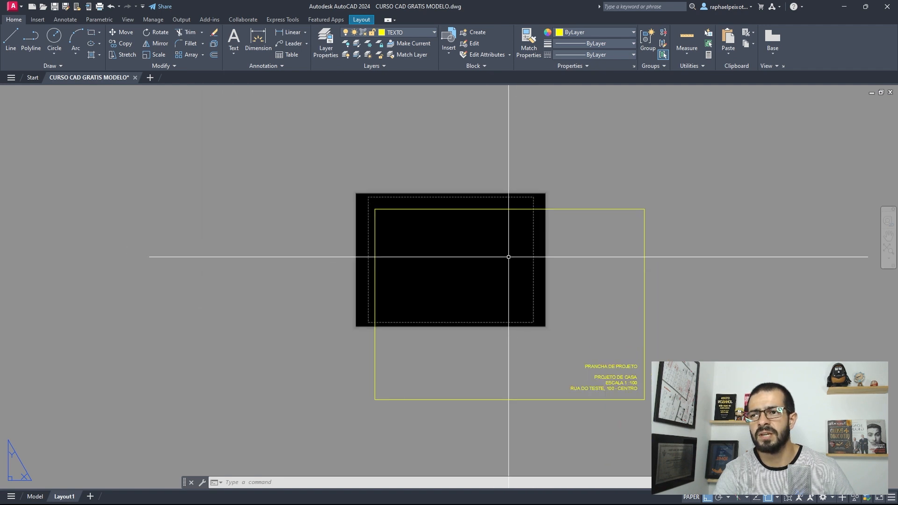
scroll(555, 307, up, 2)
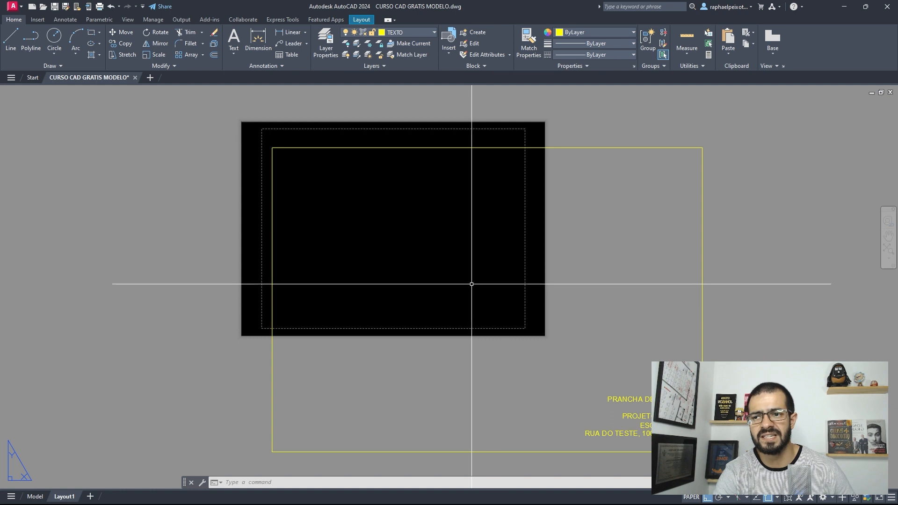
scroll(496, 281, down, 2)
scroll(524, 282, up, 2)
scroll(536, 279, down, 1)
scroll(571, 370, up, 1)
scroll(575, 374, up, 1)
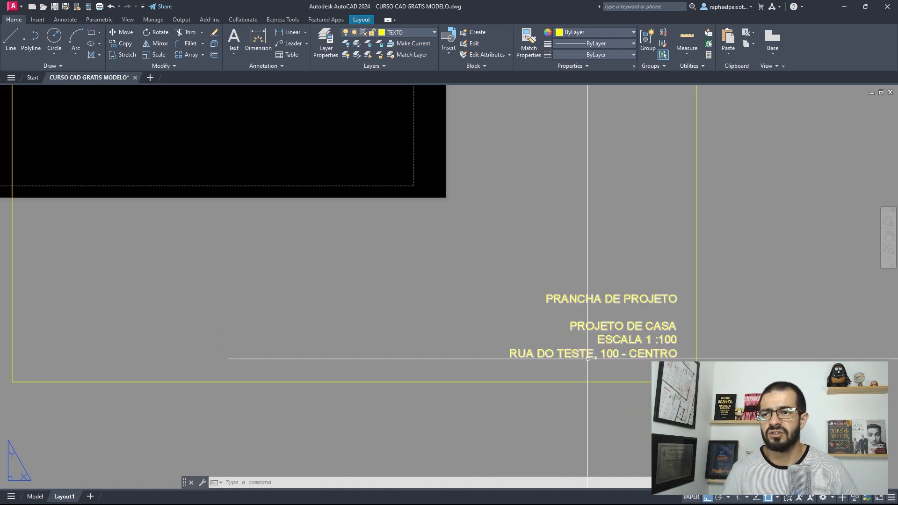
- Copy the sheet's title text block to the empty area on the left inside the frame
click(587, 345)
click(578, 352)
text(CO)
key(Return)
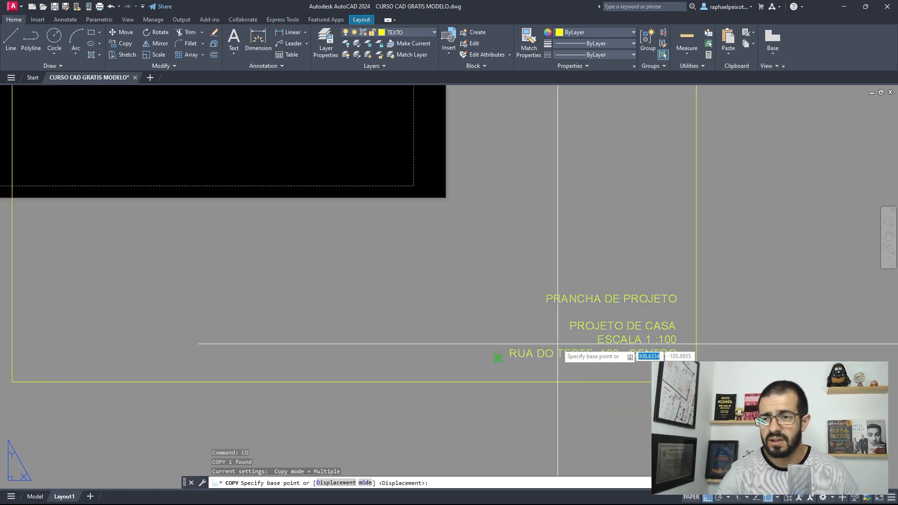
click(498, 358)
scroll(626, 303, down, 1)
scroll(419, 341, up, 1)
click(281, 327)
key(Escape)
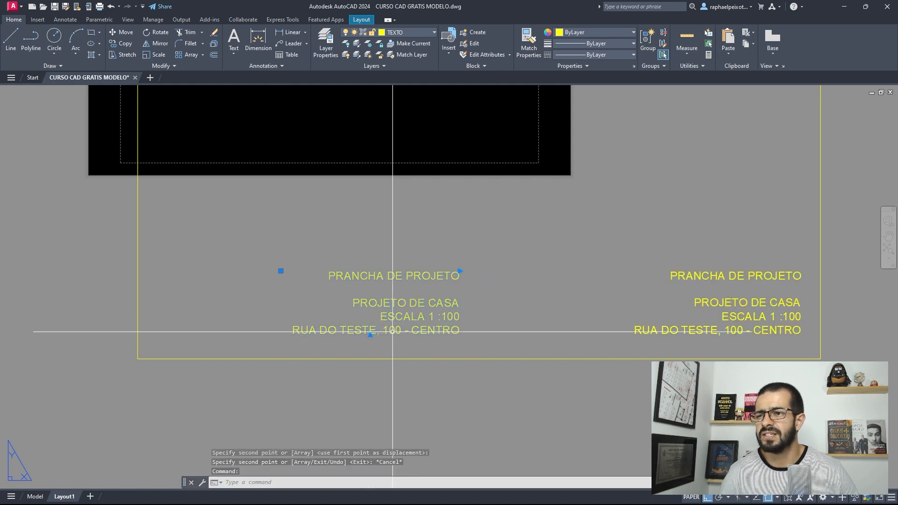
- Replace the copied text block's content with "FORMATO A3" and left-align it
double_click(390, 332)
double_click(393, 330)
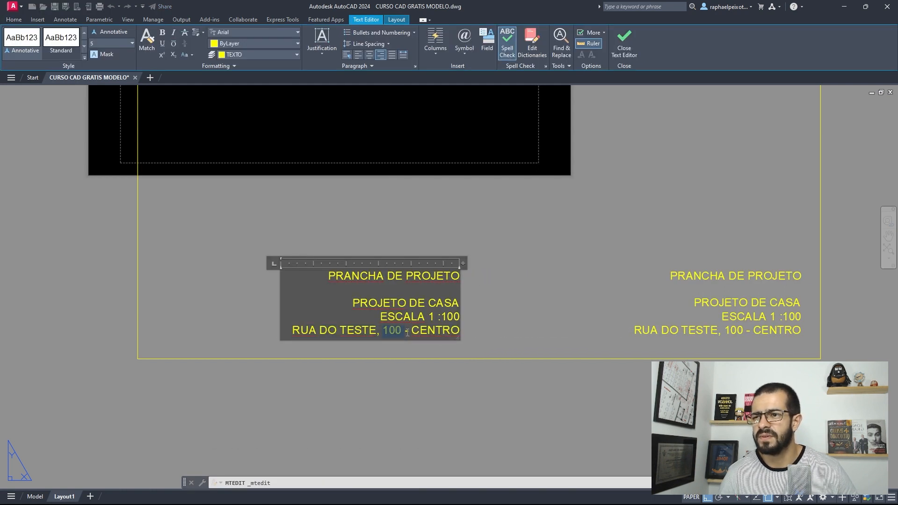
key(ctrl+a)
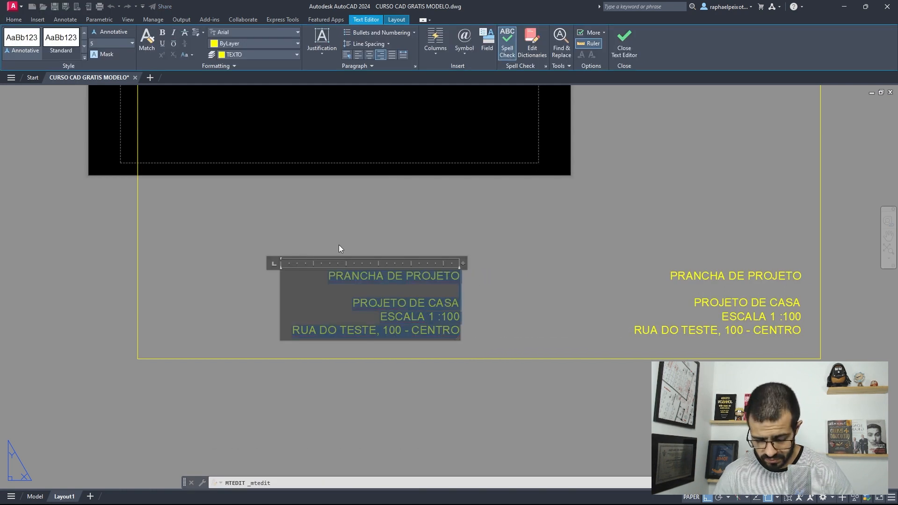
text(FORMATRO)
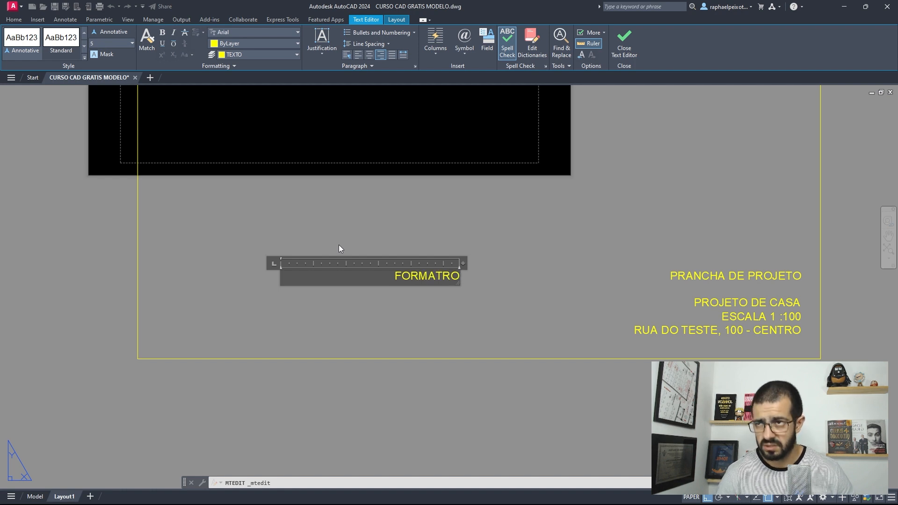
key(BackSpace)
key(BackSpace)
text(O A3)
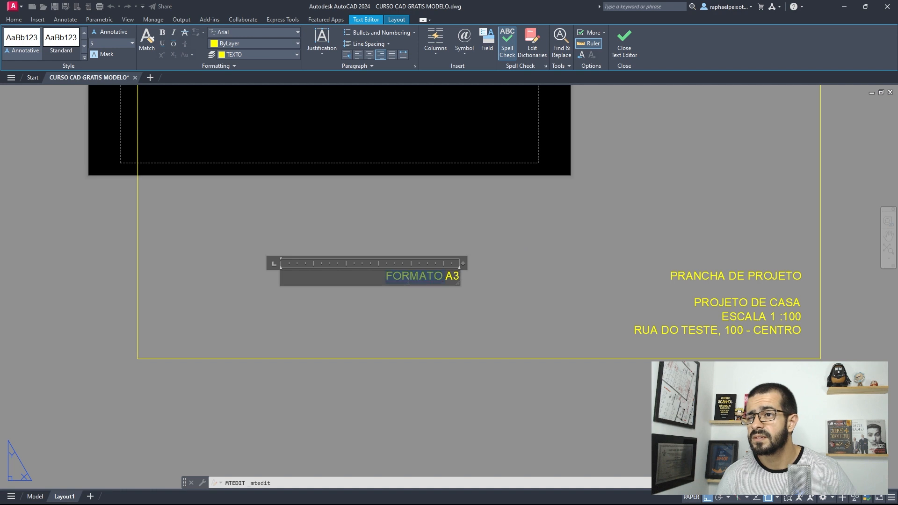
click(326, 324)
key(Escape)
- Move the FORMATO A3 text into the lower-left corner of the sheet frame
click(337, 301)
click(302, 261)
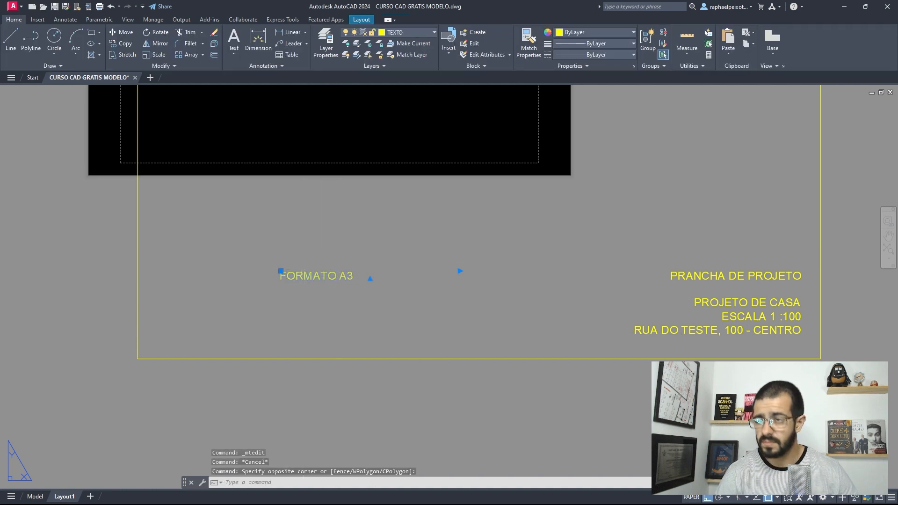
text(m)
key(Return)
click(417, 244)
click(413, 301)
click(392, 345)
click(329, 319)
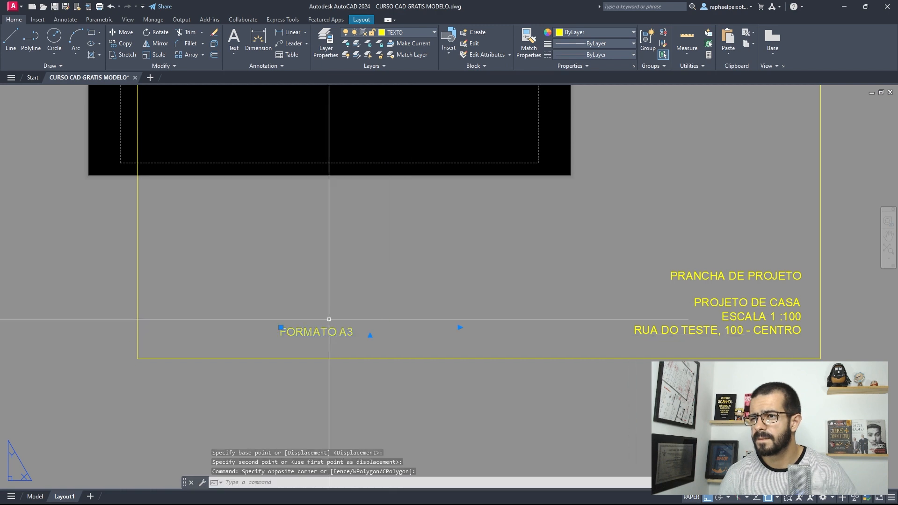
text(m)
key(Return)
click(410, 258)
click(291, 266)
scroll(321, 346, down, 2)
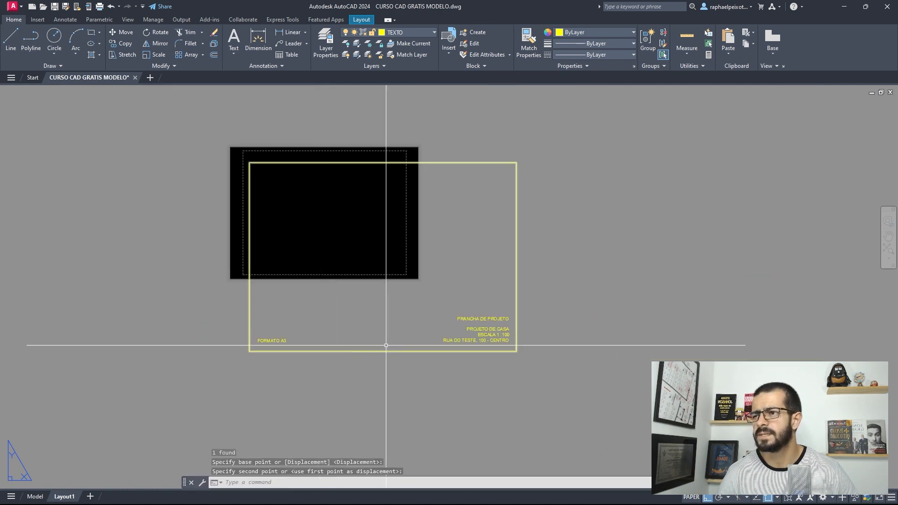
scroll(248, 227, up, 2)
scroll(304, 201, down, 2)
scroll(305, 201, up, 2)
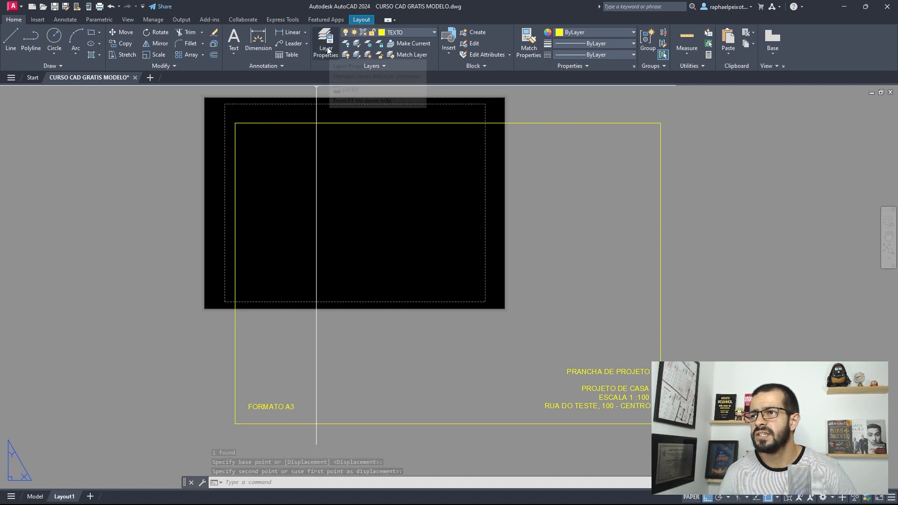
- Create a new layer named VIEWPORT
click(241, 142)
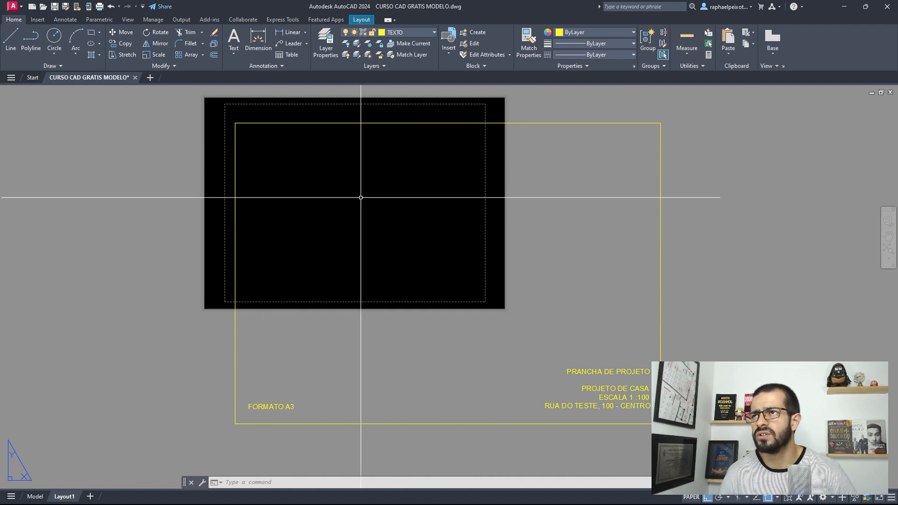
click(322, 52)
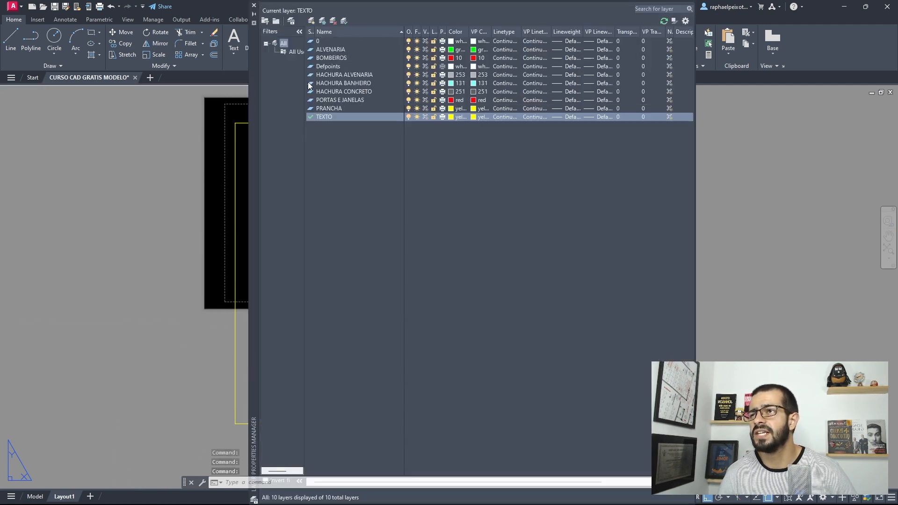
click(312, 21)
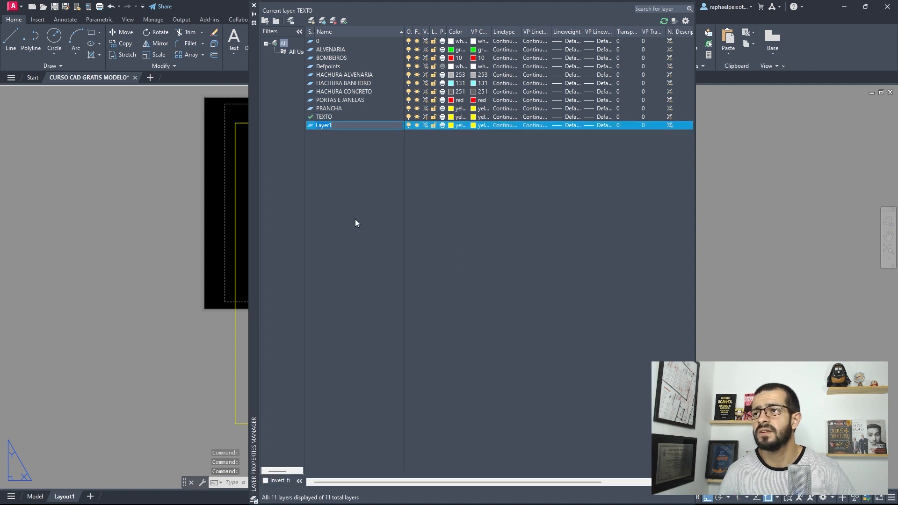
text(VIEWPORT)
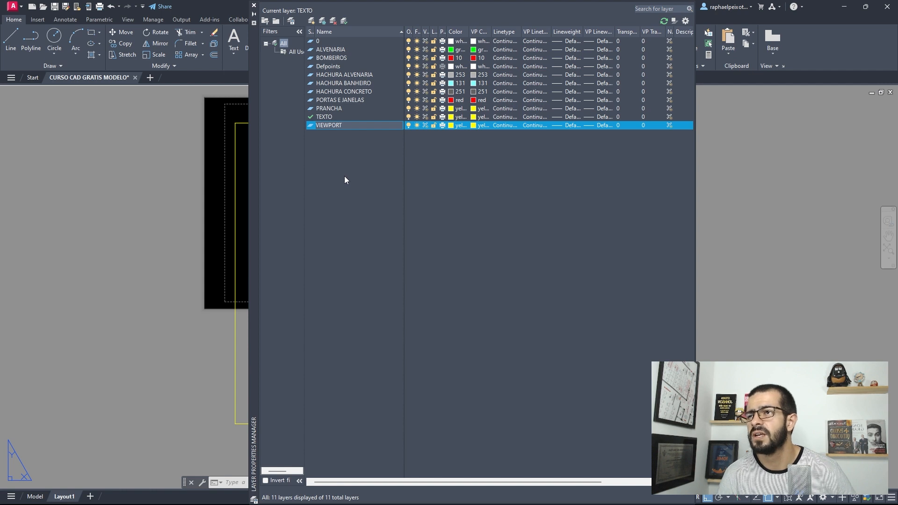
key(Return)
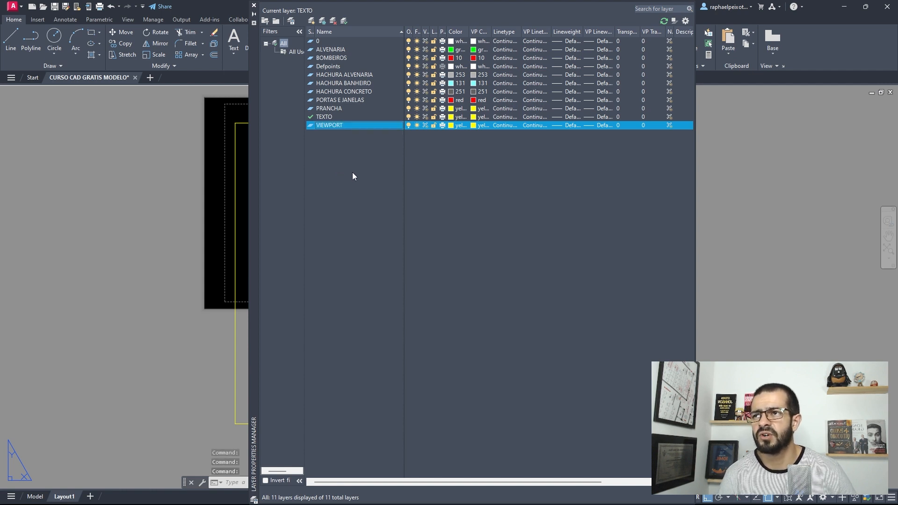
- Set the VIEWPORT layer's color to magenta and turn off its plotting
click(451, 128)
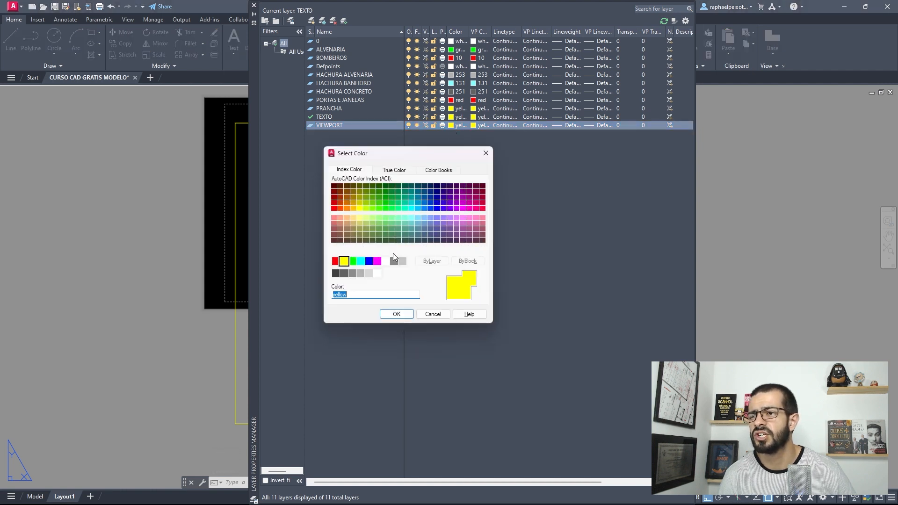
click(377, 261)
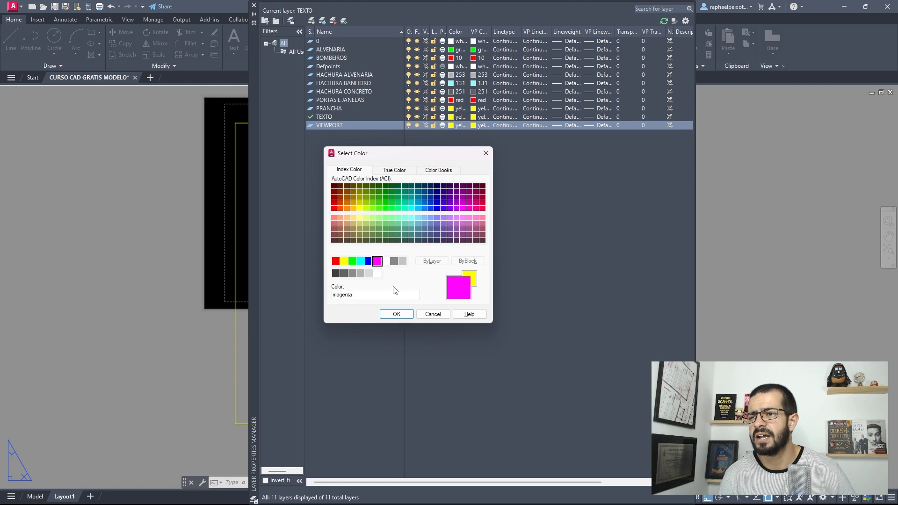
click(397, 314)
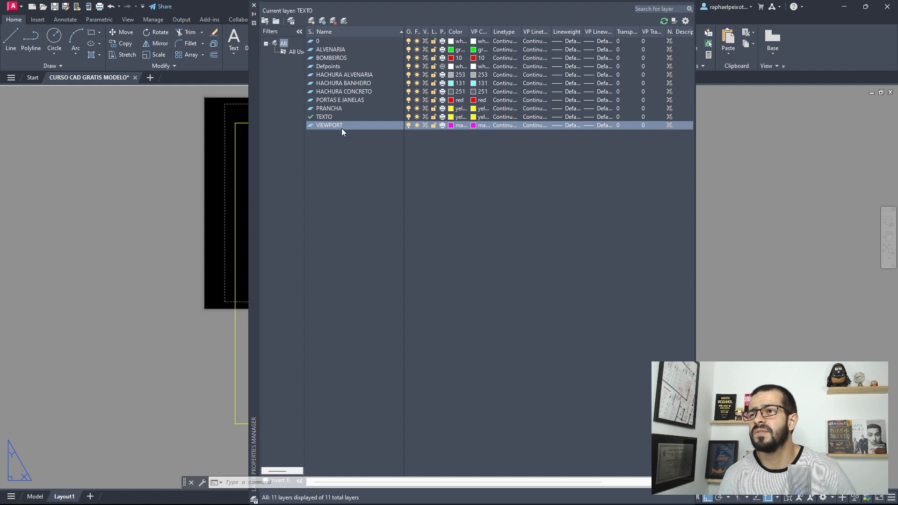
click(443, 126)
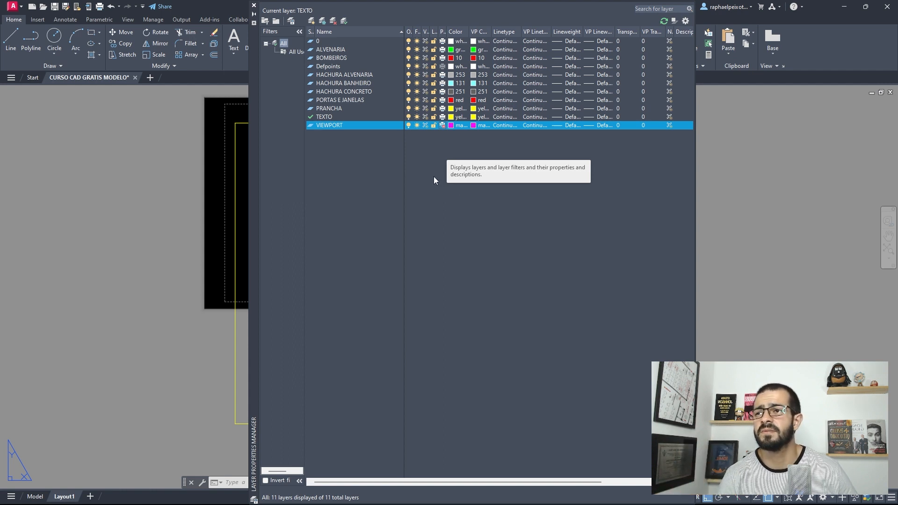
click(254, 5)
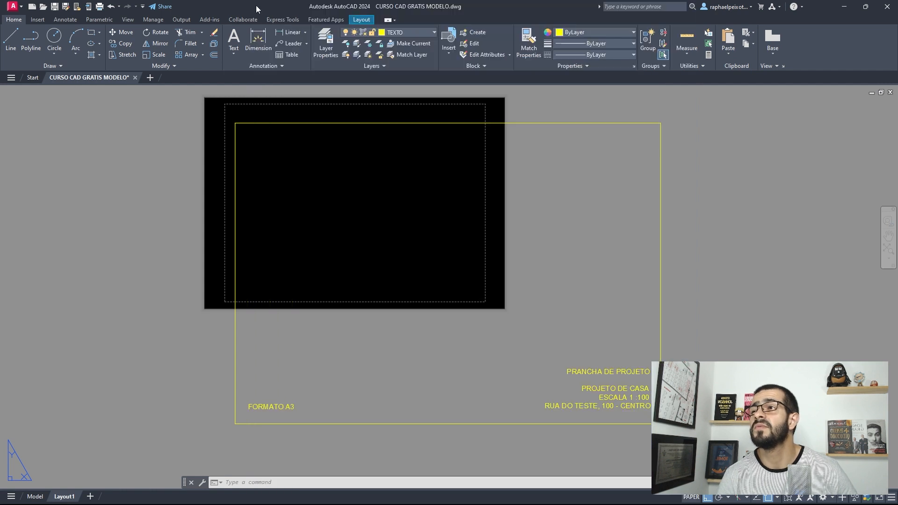
- Make VIEWPORT the current layer
click(407, 29)
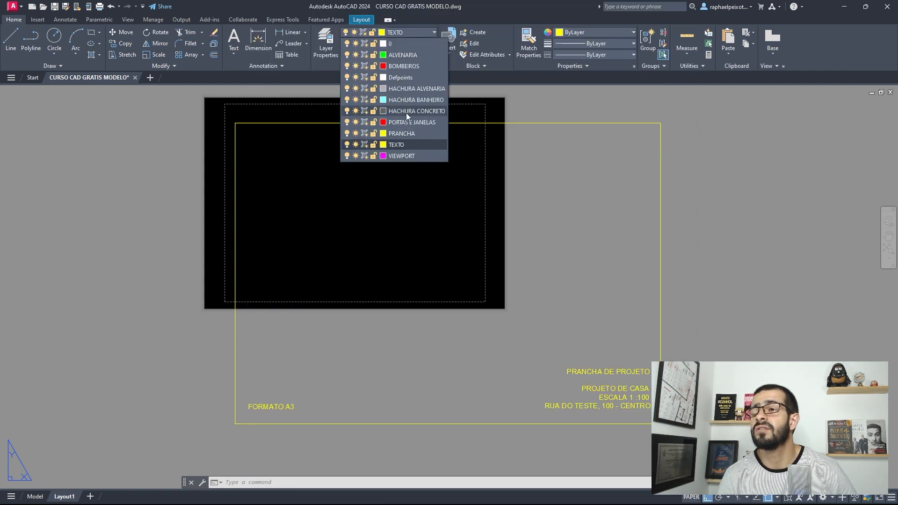
click(405, 156)
scroll(501, 209, down, 2)
scroll(499, 201, up, 2)
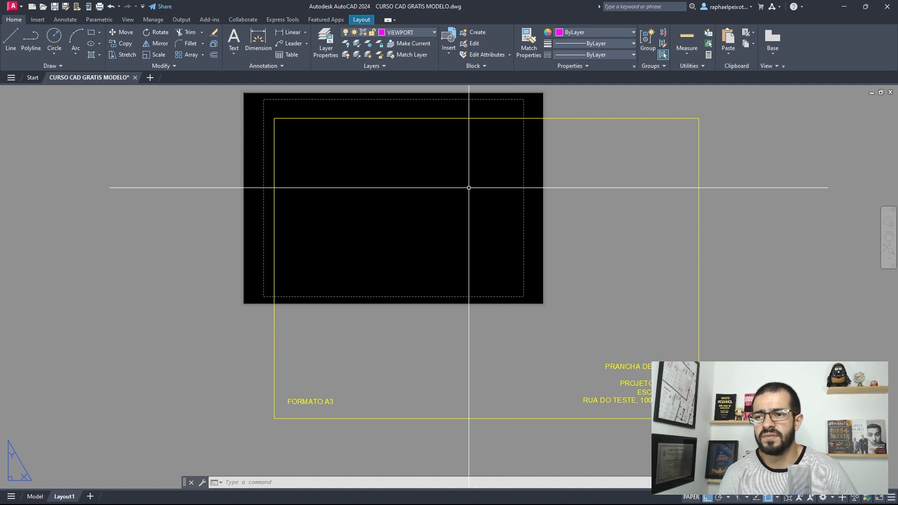
- Create a rectangular viewport inside the yellow sheet frame with the MVIEW command, ending above the title text
text(MV)
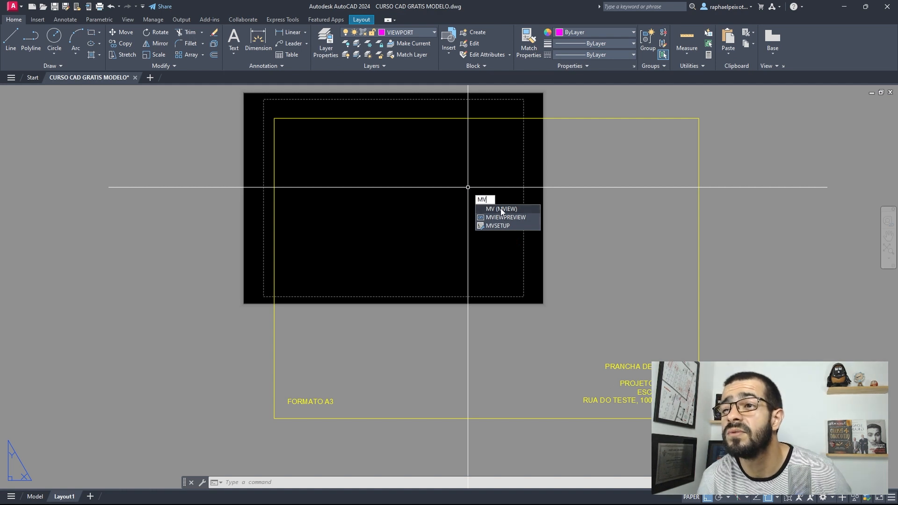
click(500, 213)
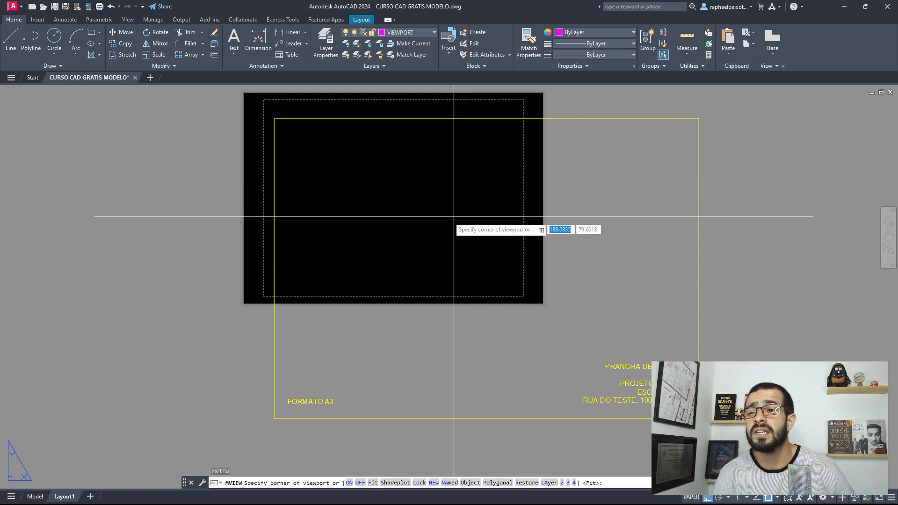
click(292, 134)
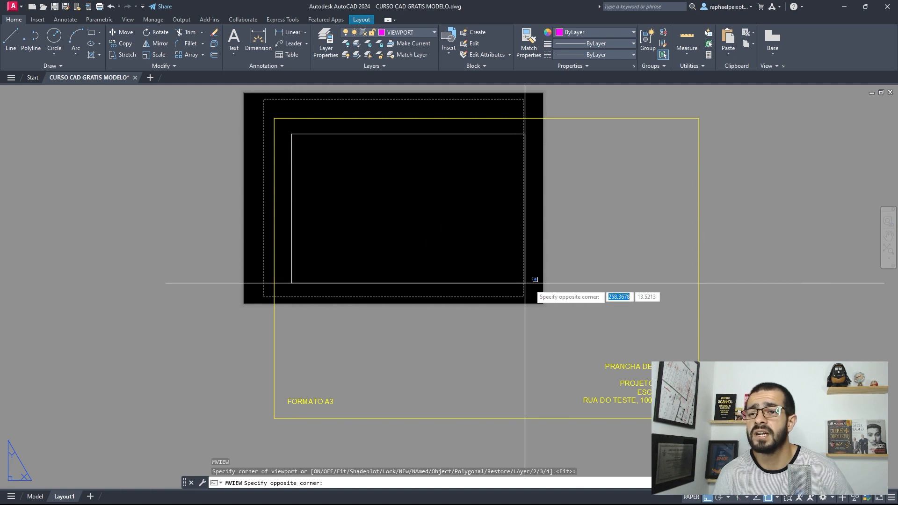
click(684, 353)
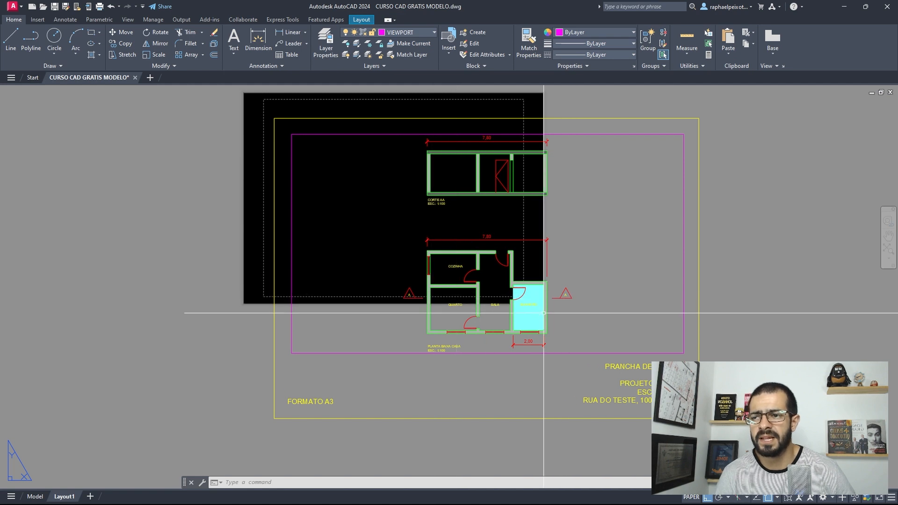
- Stretch the viewport's lower-left corner down to the level of the FORMATO A3 text
click(460, 370)
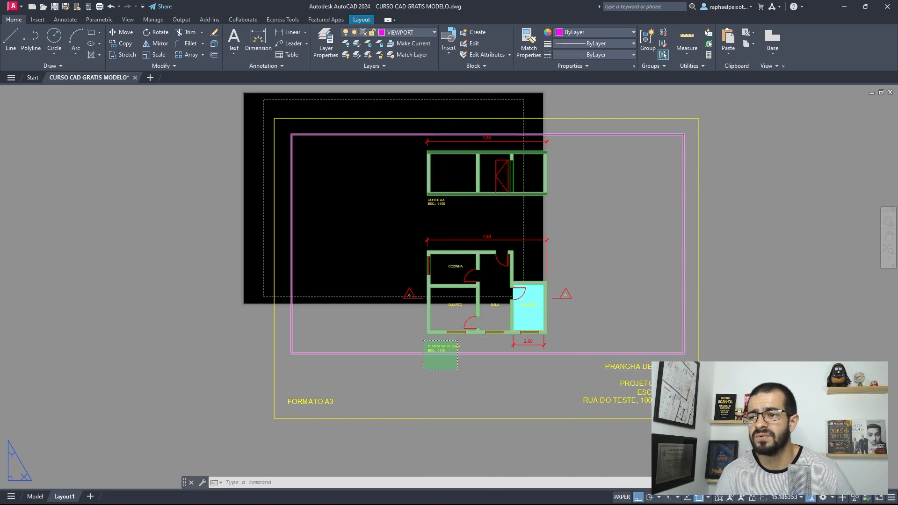
click(423, 344)
click(292, 353)
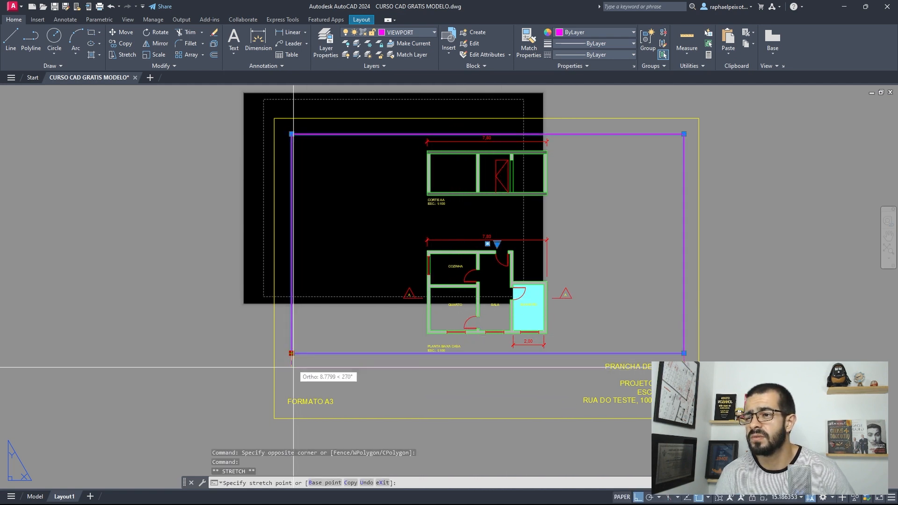
click(289, 399)
- Check what can be selected around the house drawings from paper space, and clear each selection
double_click(513, 293)
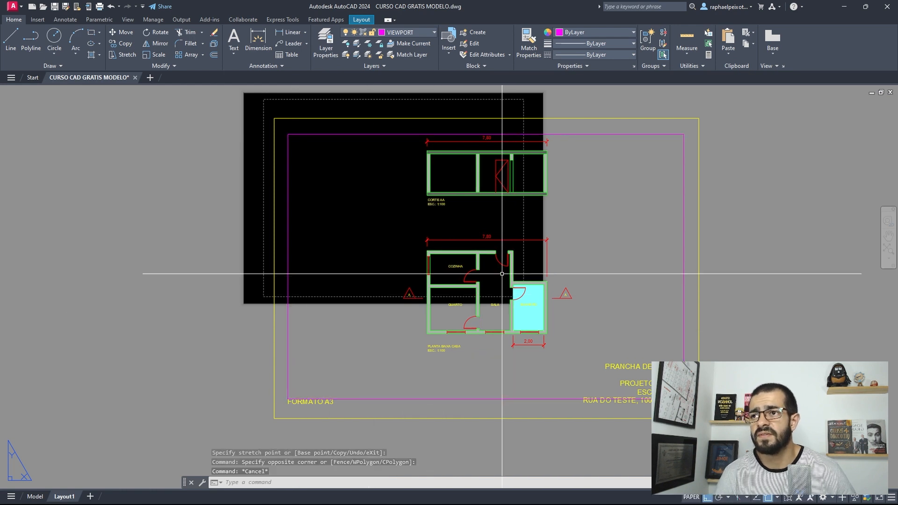
scroll(471, 341, down, 1)
scroll(472, 363, up, 1)
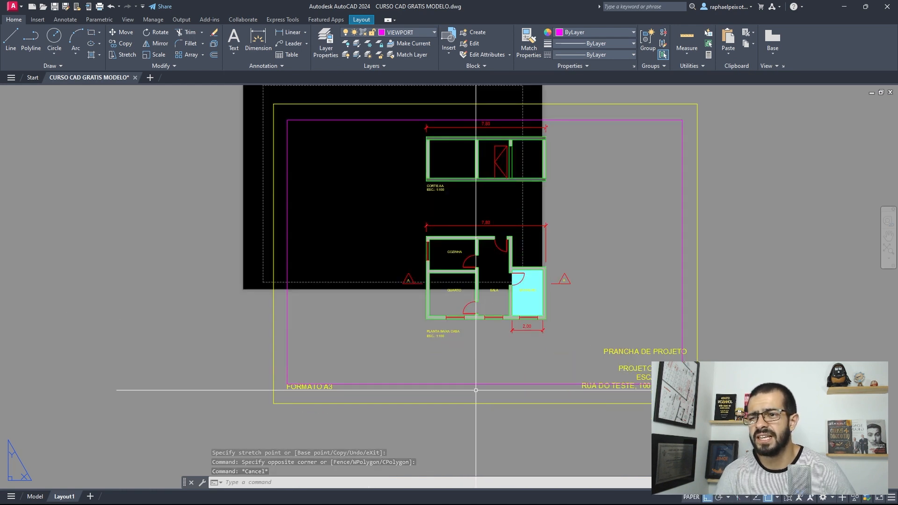
click(470, 390)
click(458, 358)
scroll(470, 345, down, 1)
scroll(484, 322, up, 1)
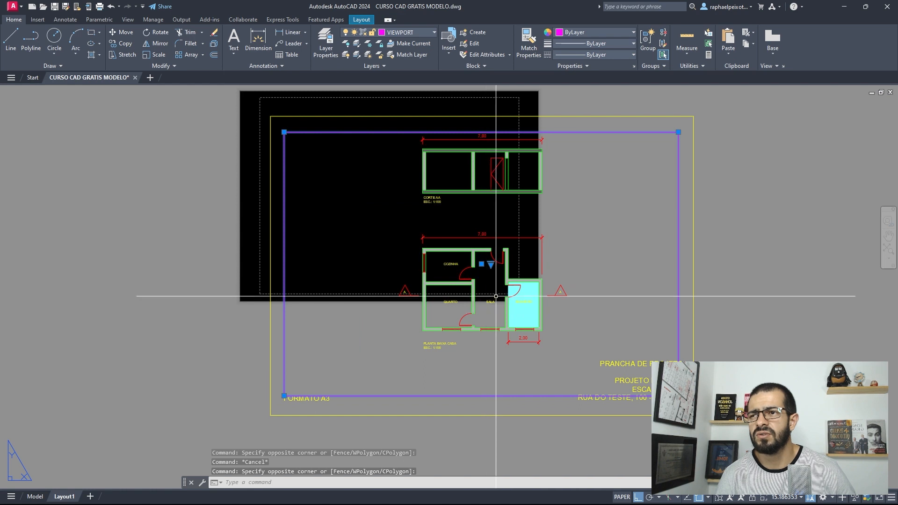
key(Escape)
click(498, 378)
key(Escape)
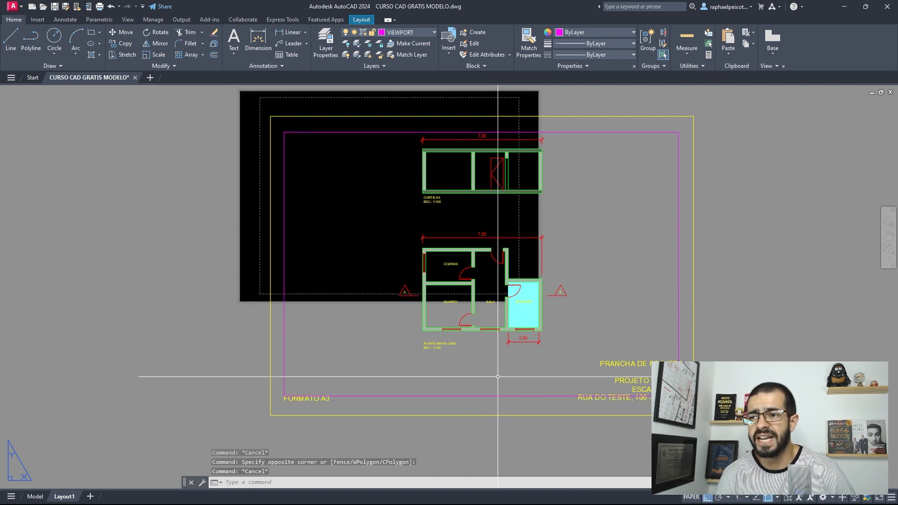
- Activate the viewport's model space and examine how zooming affects the house drawings inside it
double_click(607, 263)
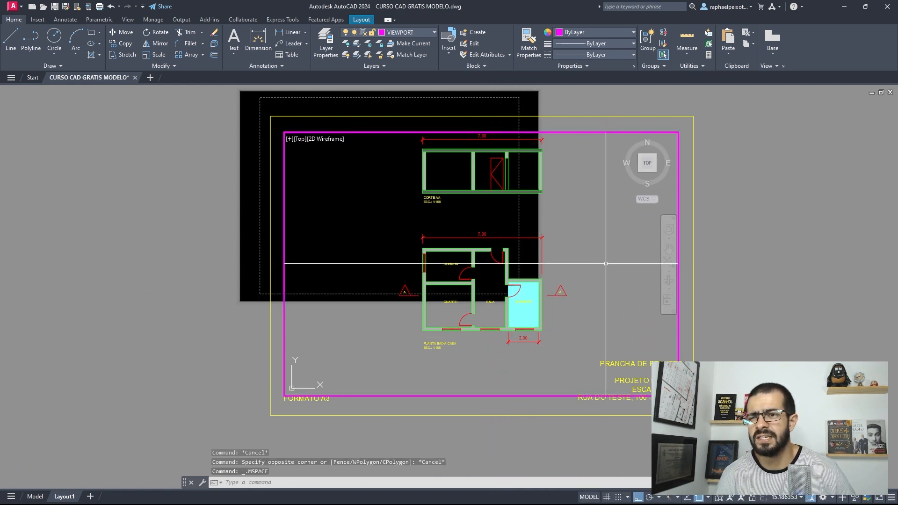
scroll(562, 276, down, 2)
scroll(515, 281, up, 2)
scroll(508, 286, down, 1)
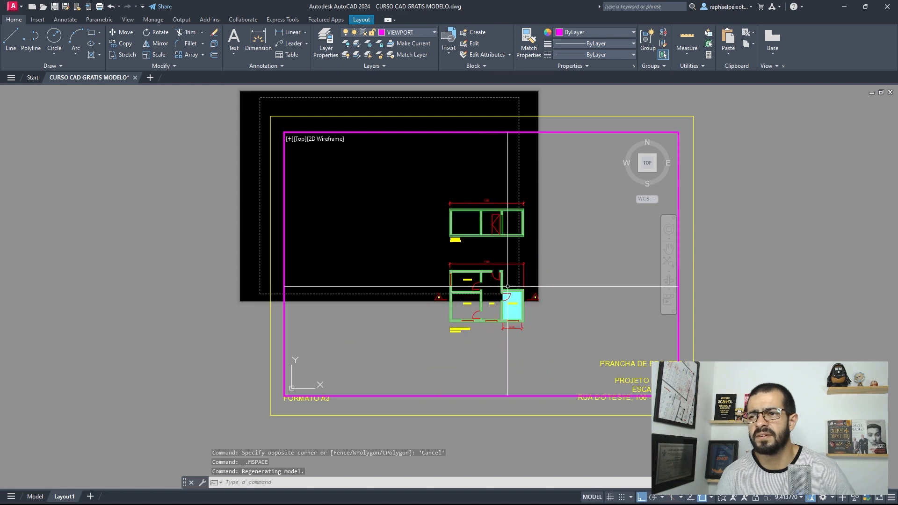
scroll(507, 286, up, 4)
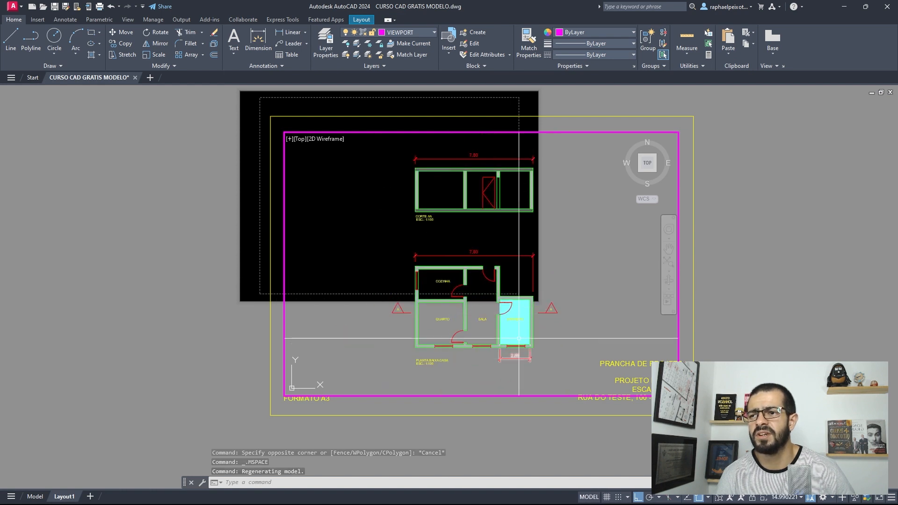
- Test window selections of the floor plan and the CORTE AA section through the viewport, clear them, and return to paper space
click(557, 327)
click(466, 264)
key(Escape)
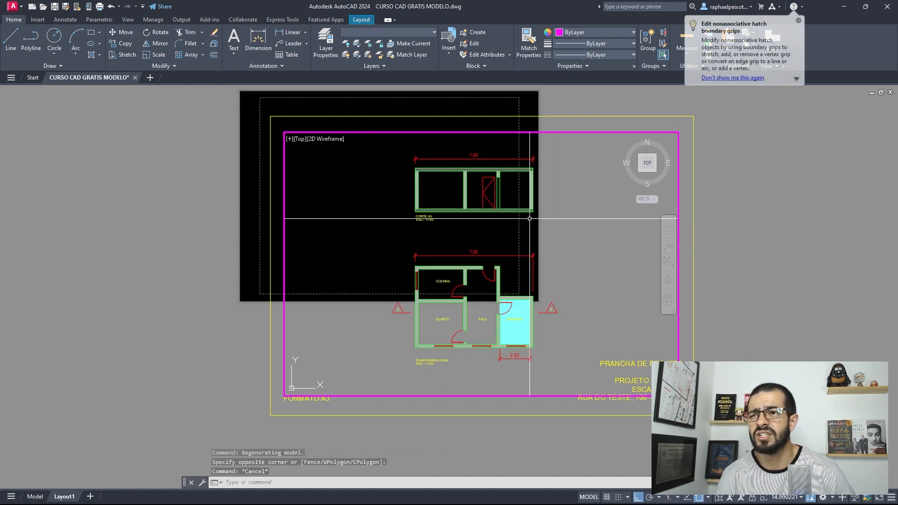
click(557, 234)
click(482, 181)
key(Escape)
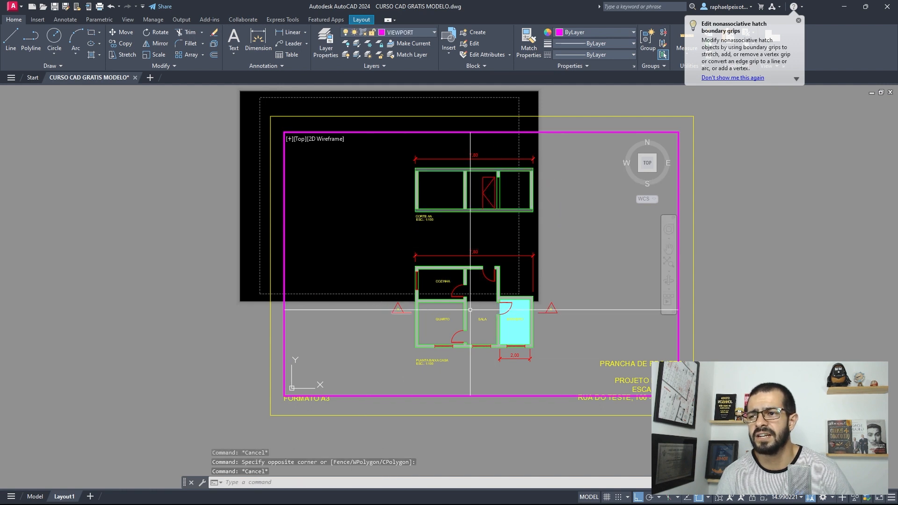
click(566, 358)
click(387, 289)
key(Escape)
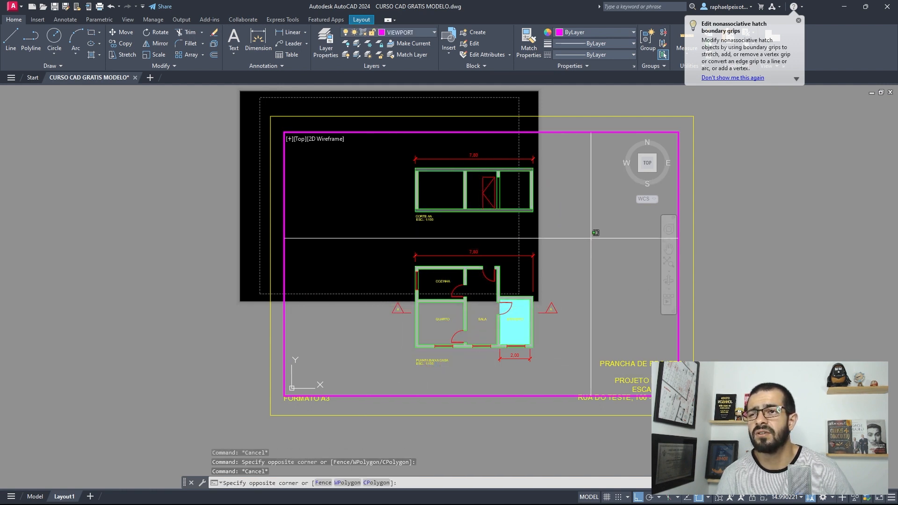
double_click(755, 268)
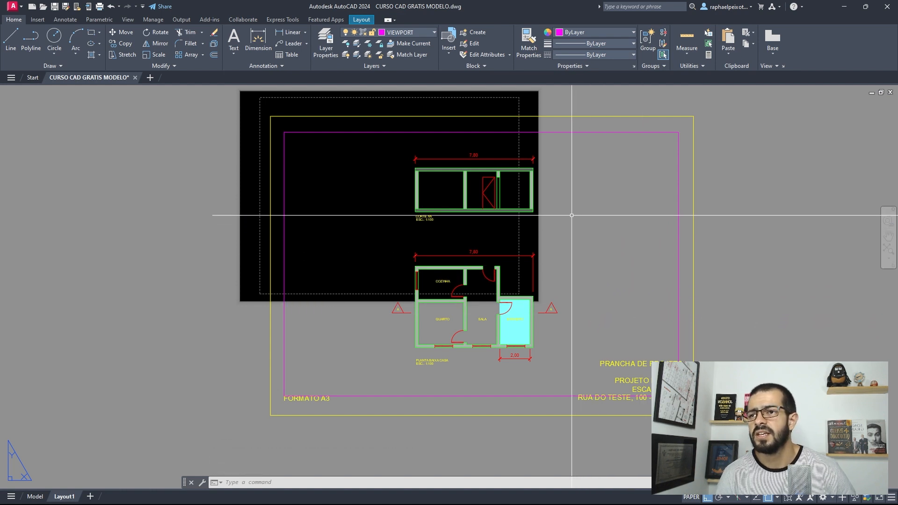
- Enter the viewport's model space while close to the section drawing, and return to paper space with the PSPACE command
scroll(536, 196, up, 4)
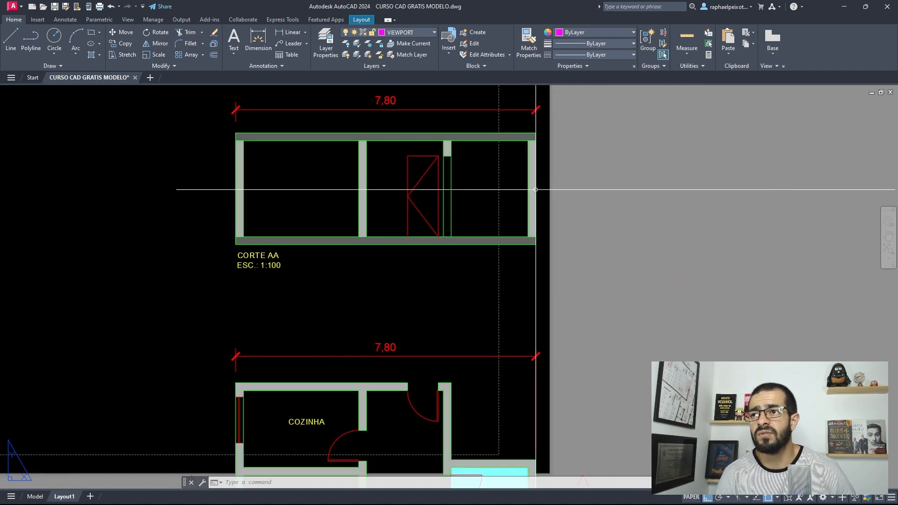
double_click(601, 267)
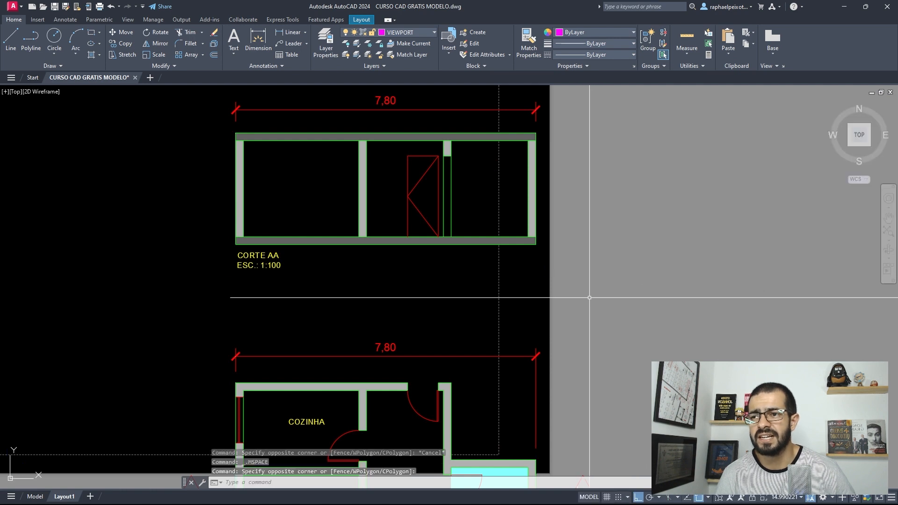
scroll(577, 288, down, 5)
scroll(565, 281, up, 5)
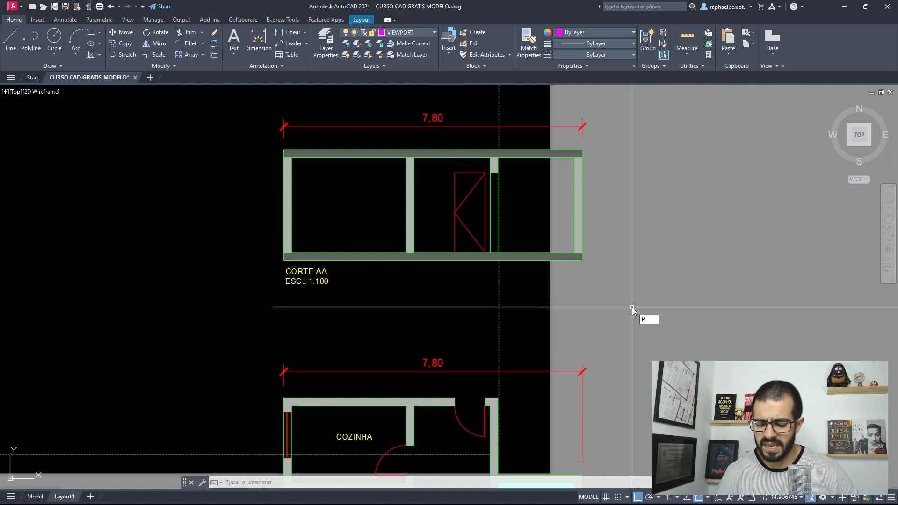
text(S)
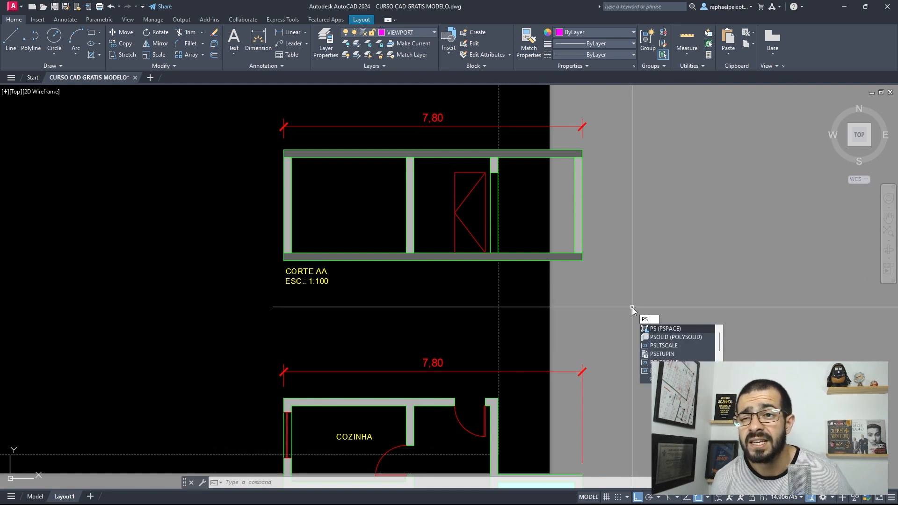
click(674, 330)
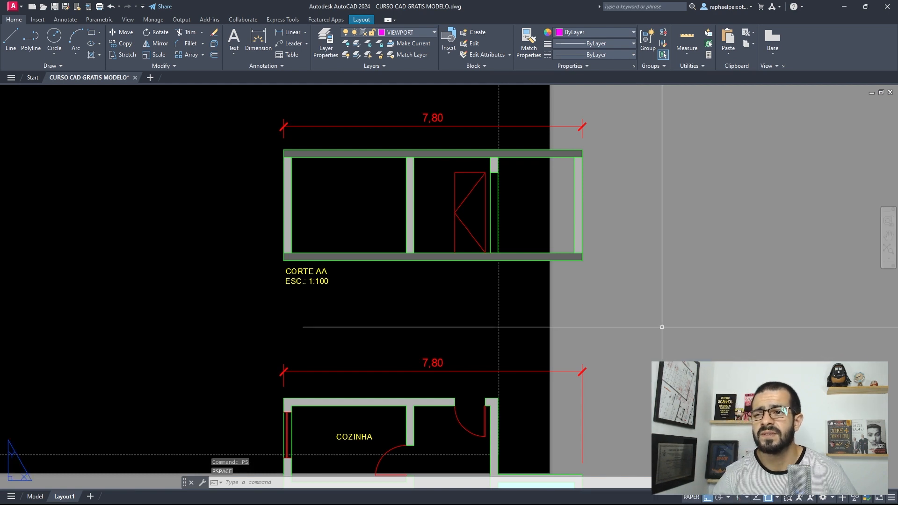
- Activate the viewport's model space with the whole sheet in view
scroll(457, 301, down, 8)
scroll(438, 304, up, 3)
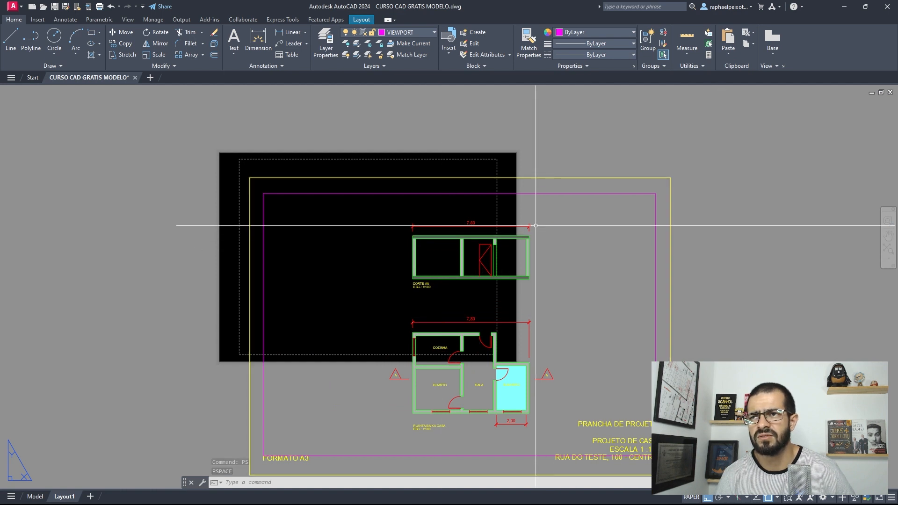
scroll(535, 226, down, 4)
scroll(483, 234, up, 4)
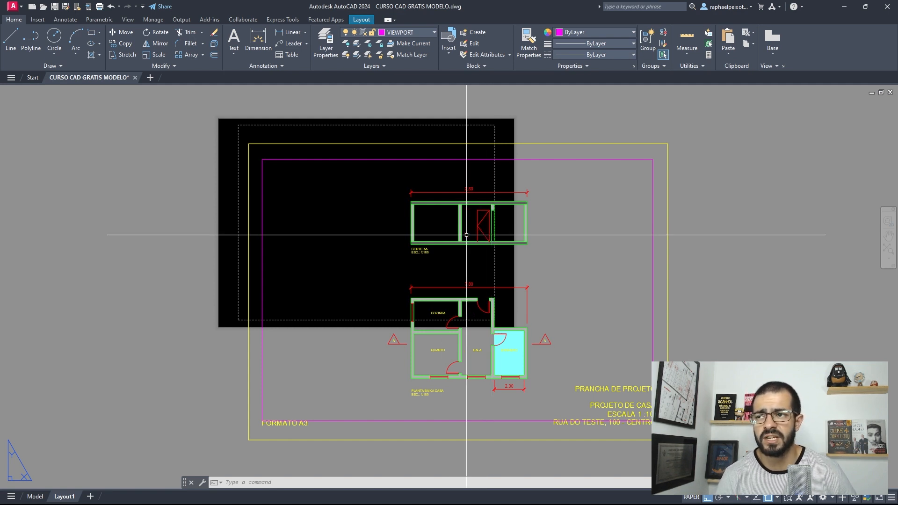
middle_drag(431, 259, 444, 242)
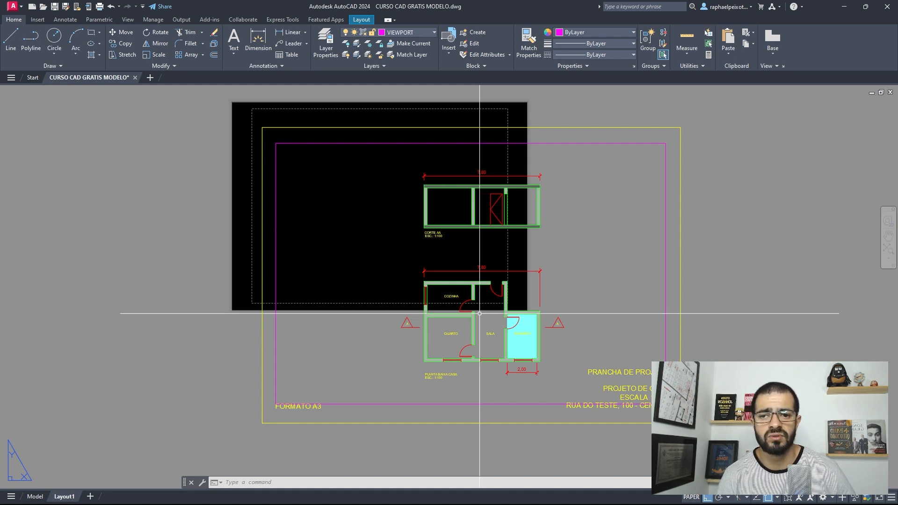
double_click(471, 294)
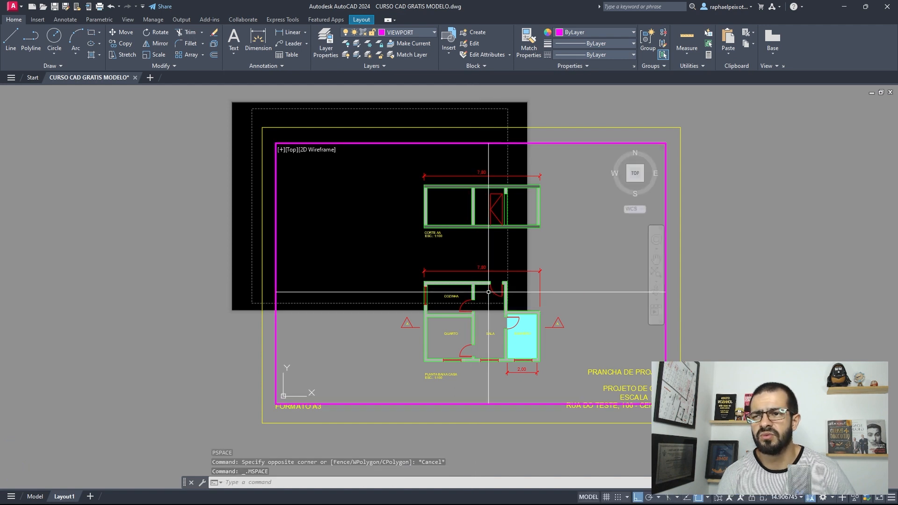
- Examine how the size of the house drawings inside the active viewport changes at different zoom levels
scroll(488, 290, down, 4)
scroll(489, 290, up, 5)
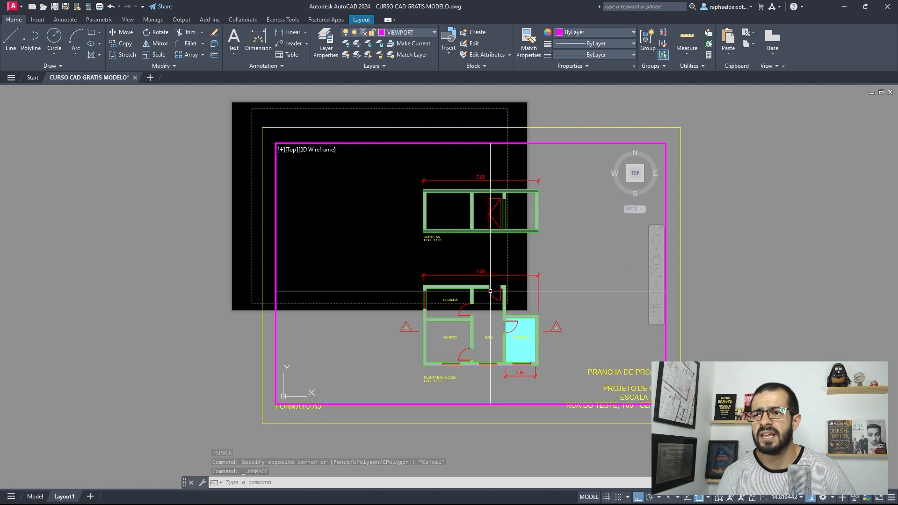
scroll(491, 292, up, 2)
scroll(490, 292, down, 6)
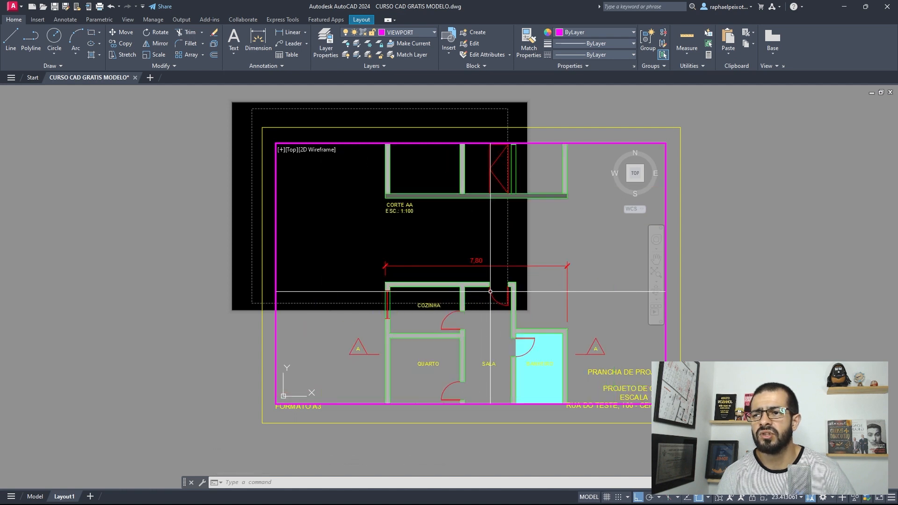
scroll(489, 290, up, 5)
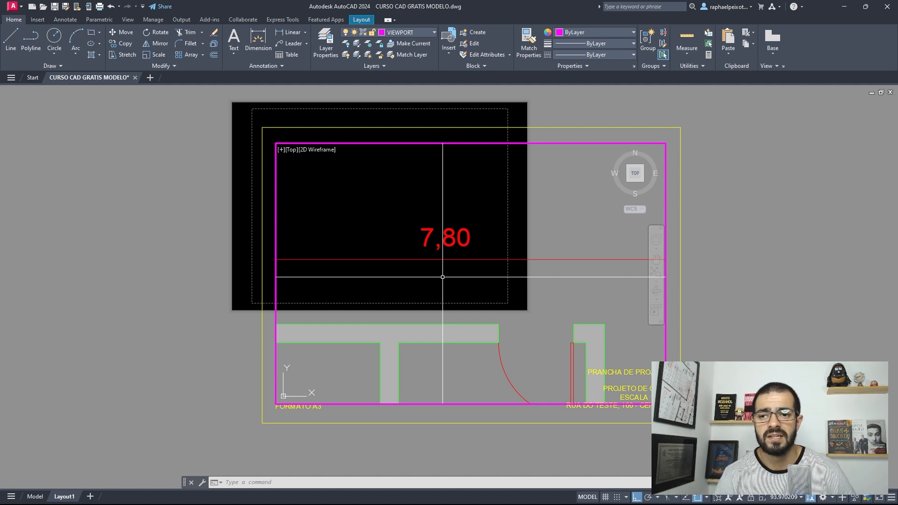
scroll(461, 262, down, 8)
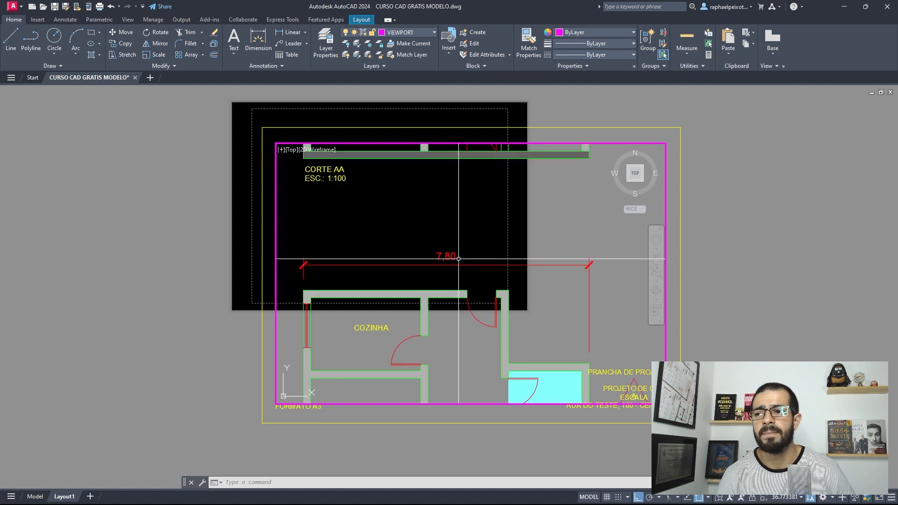
scroll(464, 257, down, 5)
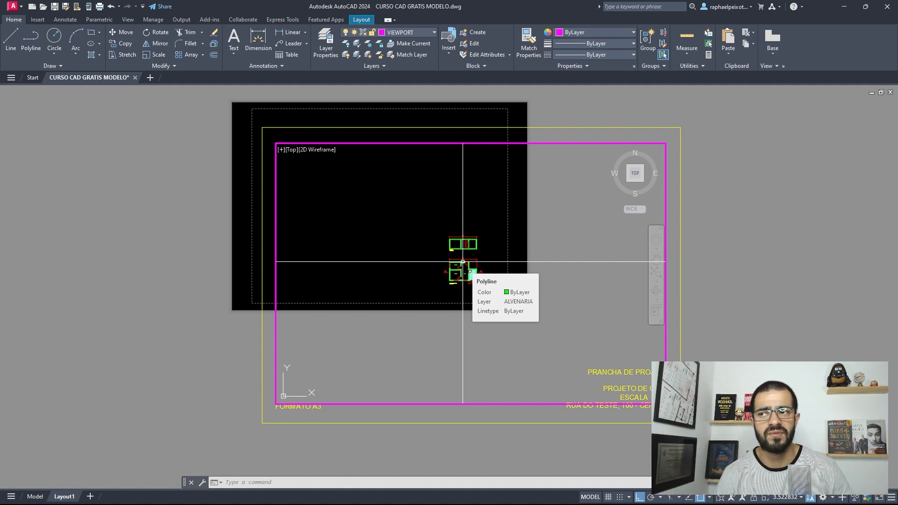
scroll(462, 261, up, 6)
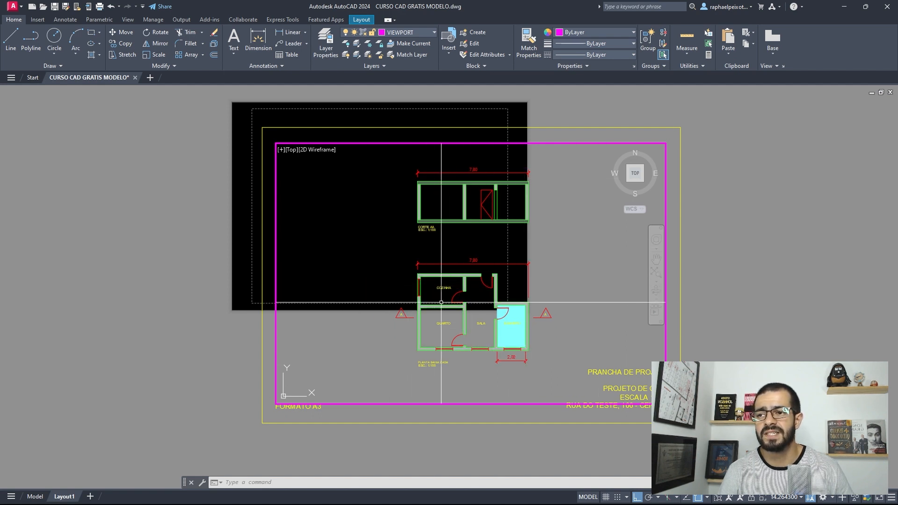
- Scale the active viewport's view to 1:100 with a Zoom factor of 1000/100XP
text(Z)
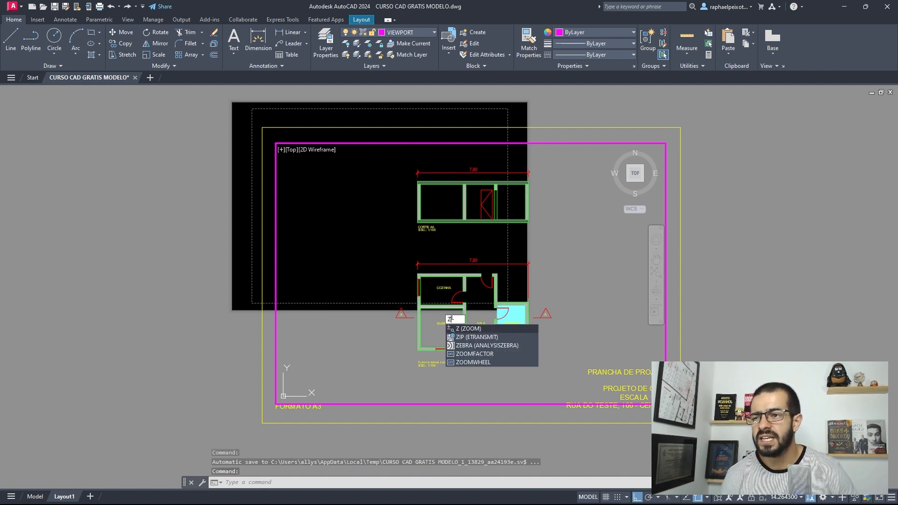
key(Return)
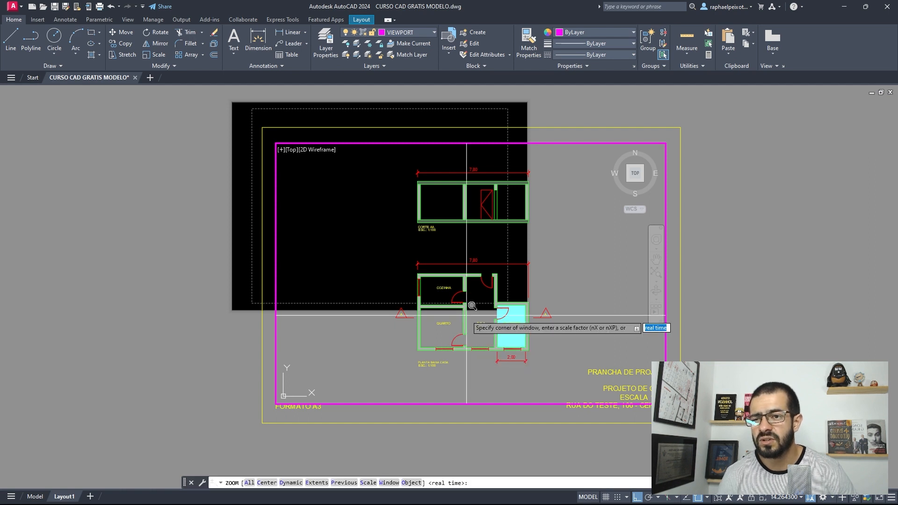
text(1000)
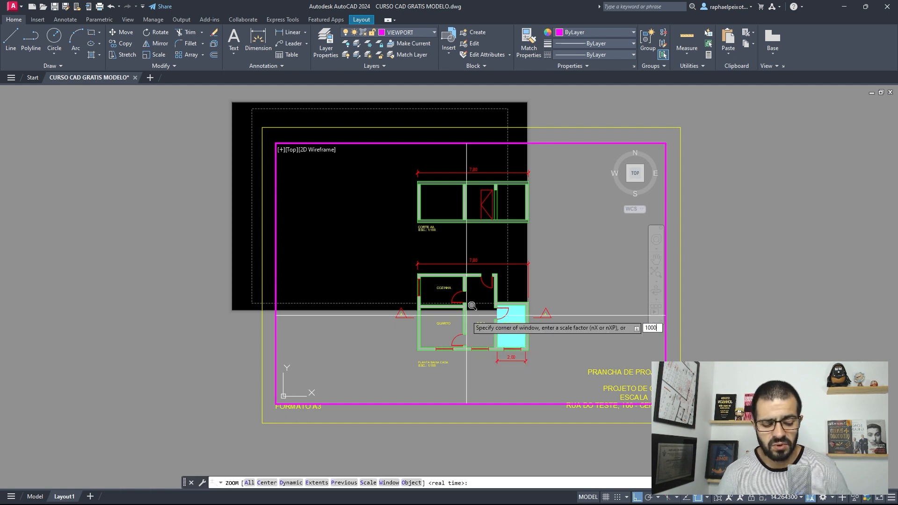
text(/100)
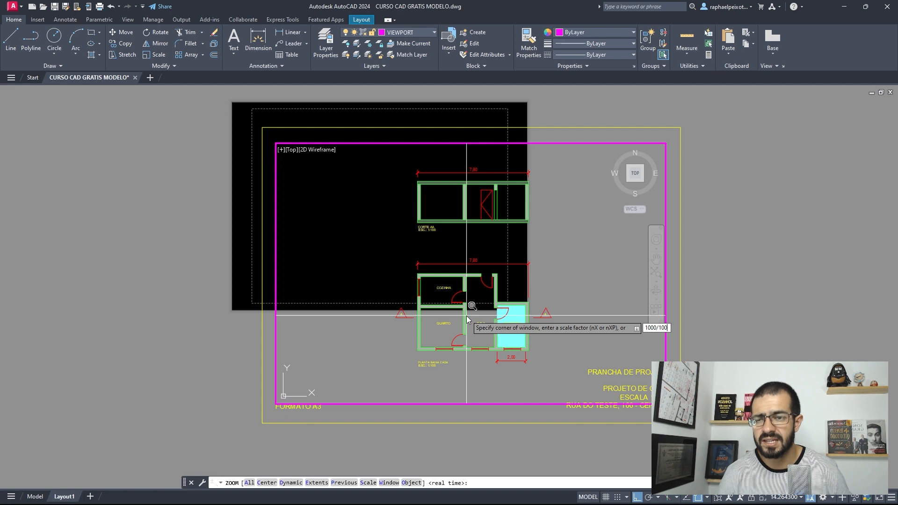
text(XP)
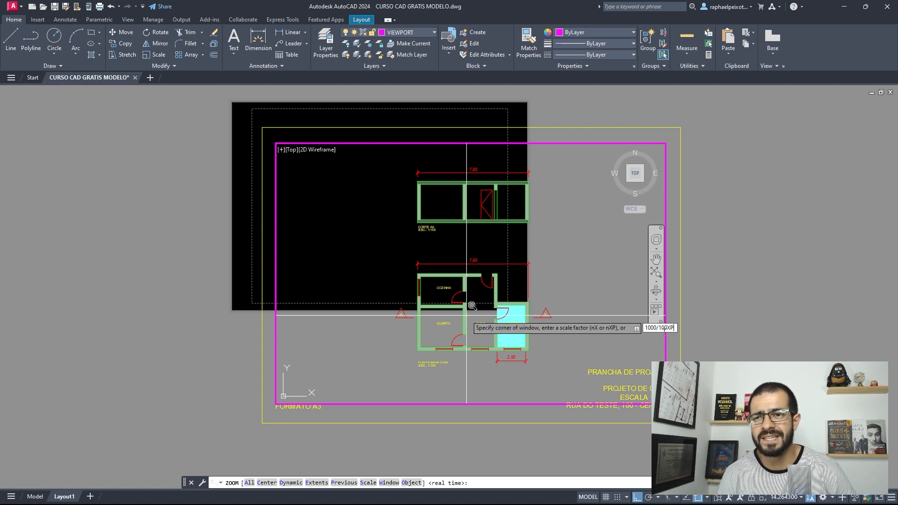
key(Return)
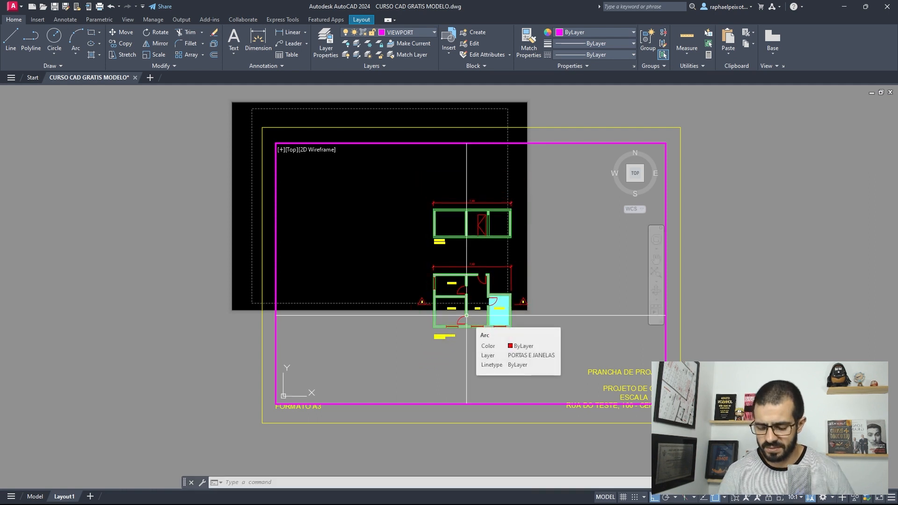
- Scale the active viewport's view to 1:50 with a Zoom factor of 1000/50XP
text(z)
key(Return)
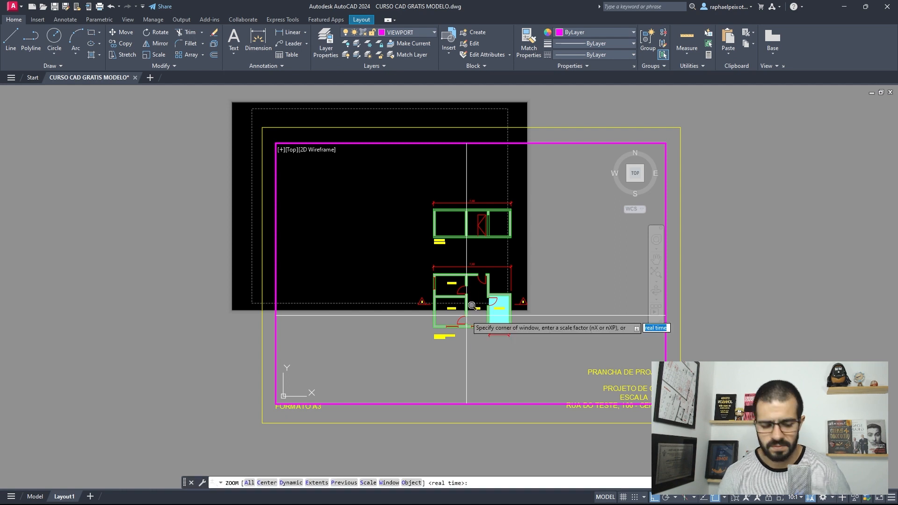
text(1000/)
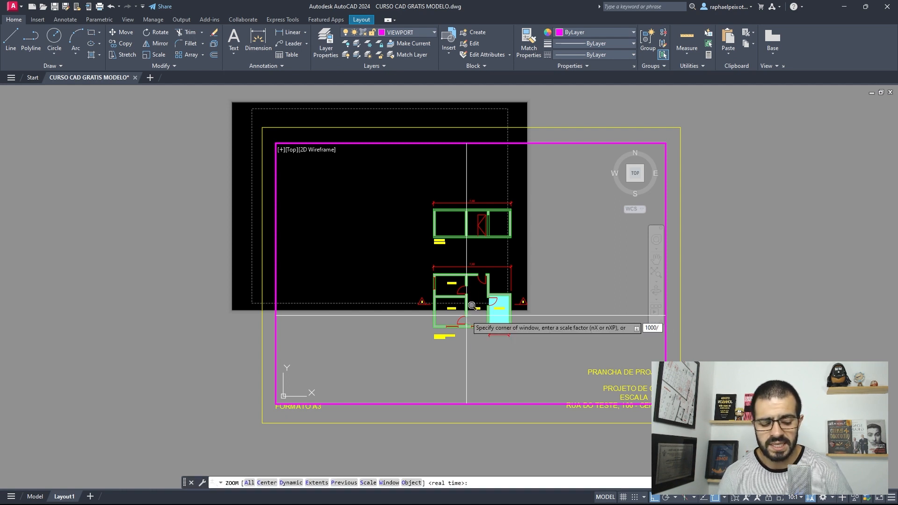
text(50)
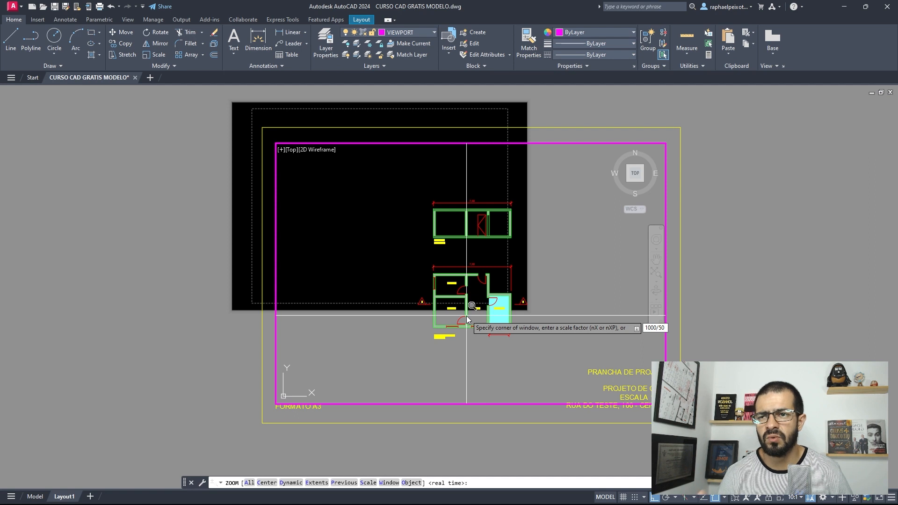
text(xp)
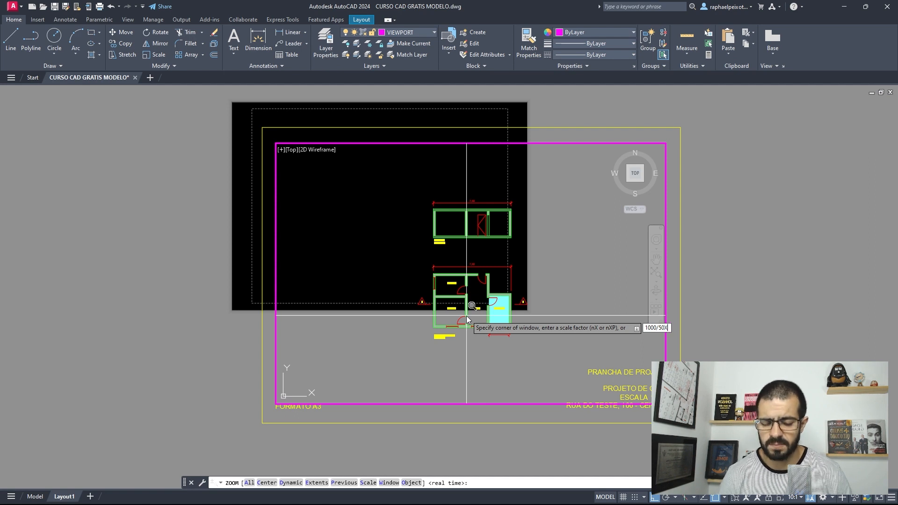
key(Return)
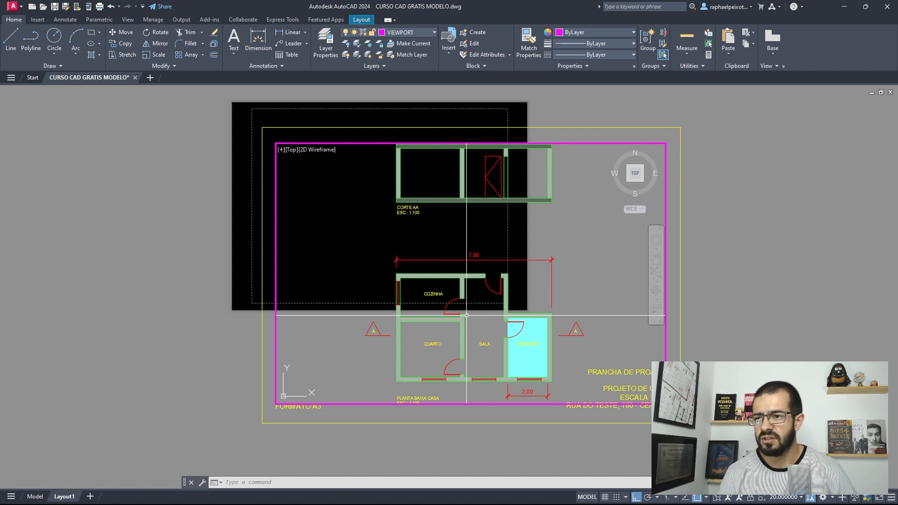
- Scale the active viewport's view to 1:75 with a Zoom factor of 1000/75XP and adjust the house drawings' position within the frame
text(z)
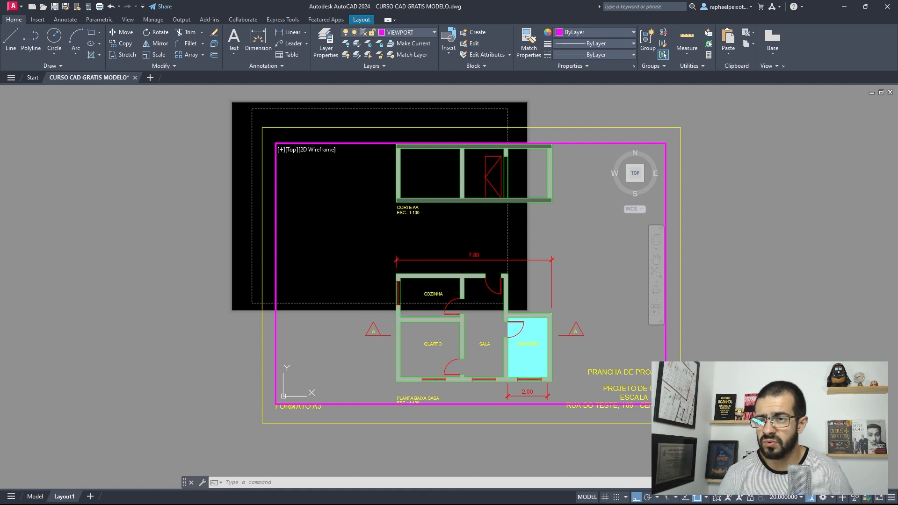
key(Return)
text(1000/)
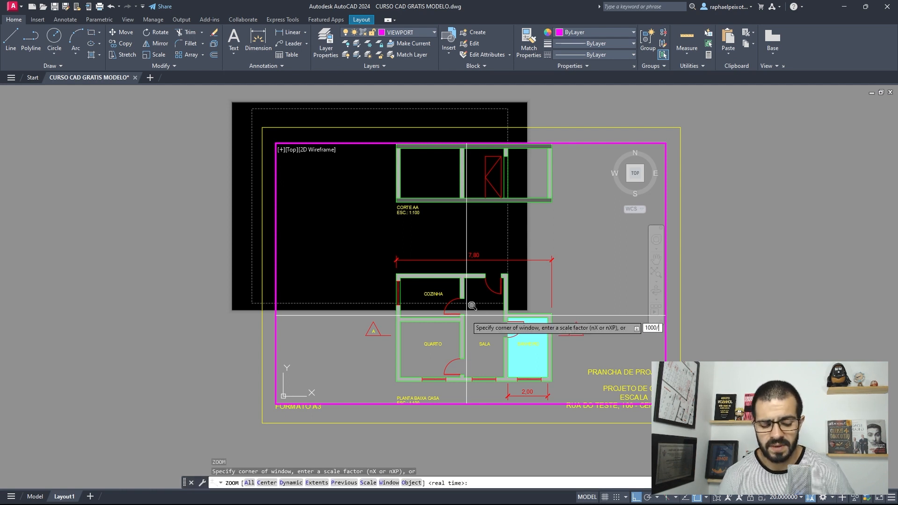
text(75XP)
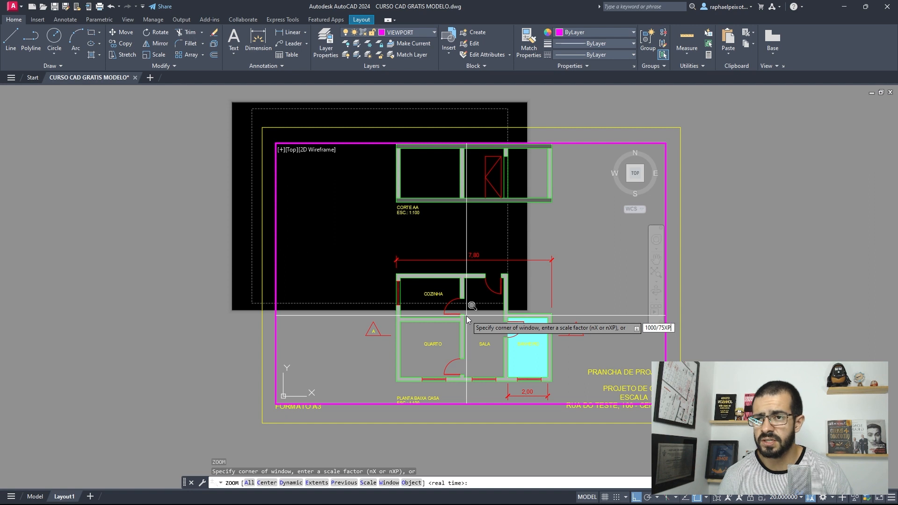
key(Return)
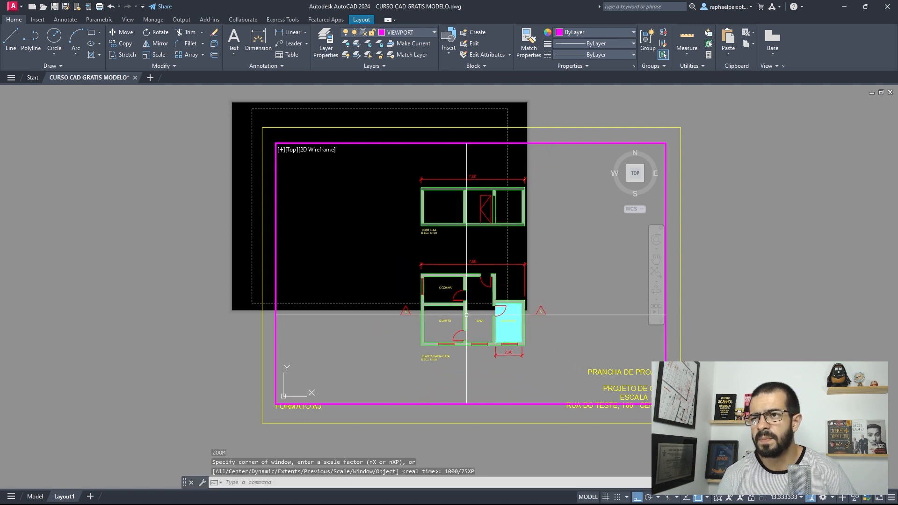
middle_drag(478, 300, 477, 305)
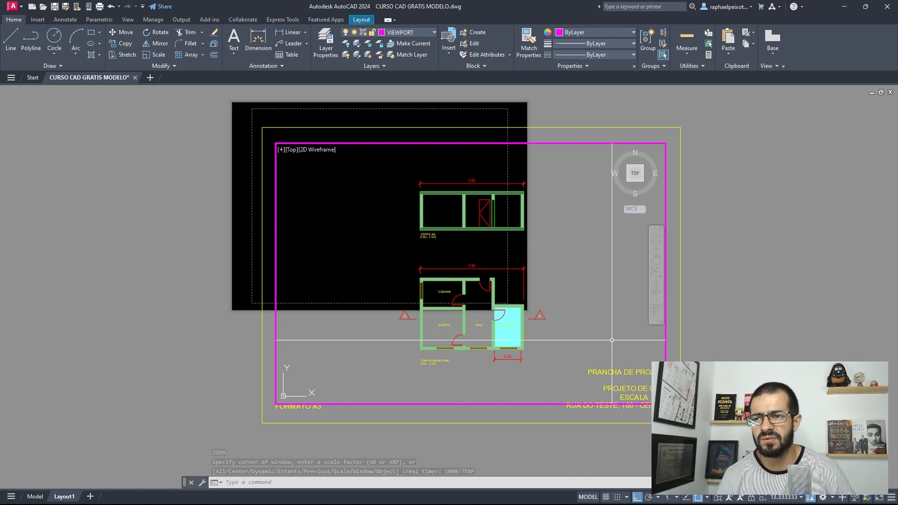
middle_drag(479, 296, 481, 297)
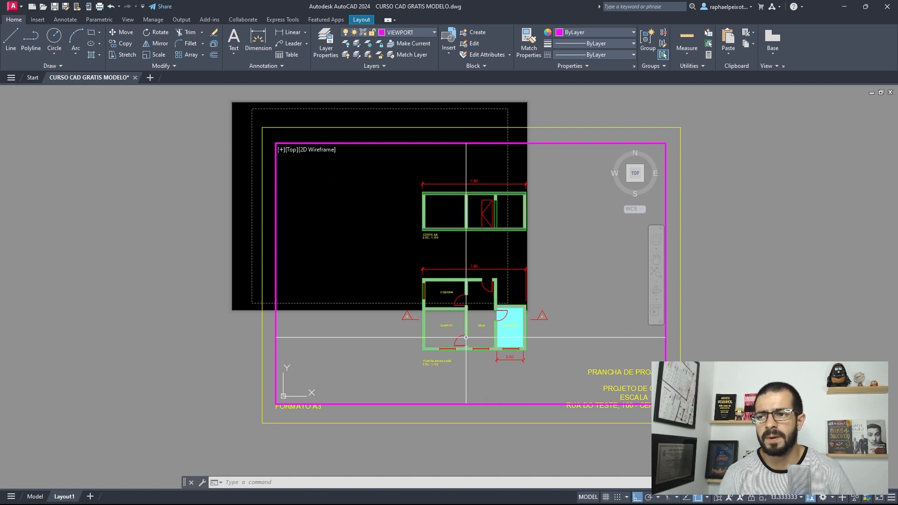
- Return to paper space and change the scale line of the sheet's title text to "ESCALA 1 :75", keeping the address on its own line
double_click(740, 316)
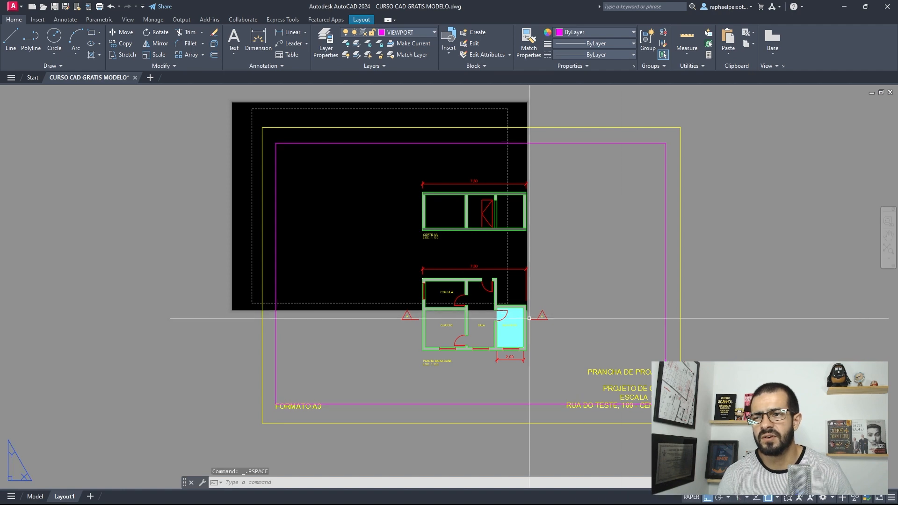
scroll(609, 410, up, 6)
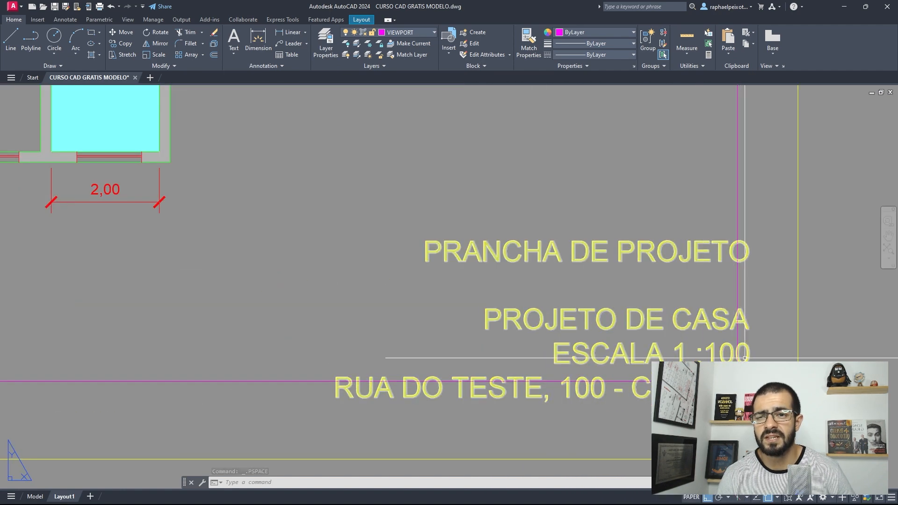
double_click(745, 358)
drag(708, 357, 758, 358)
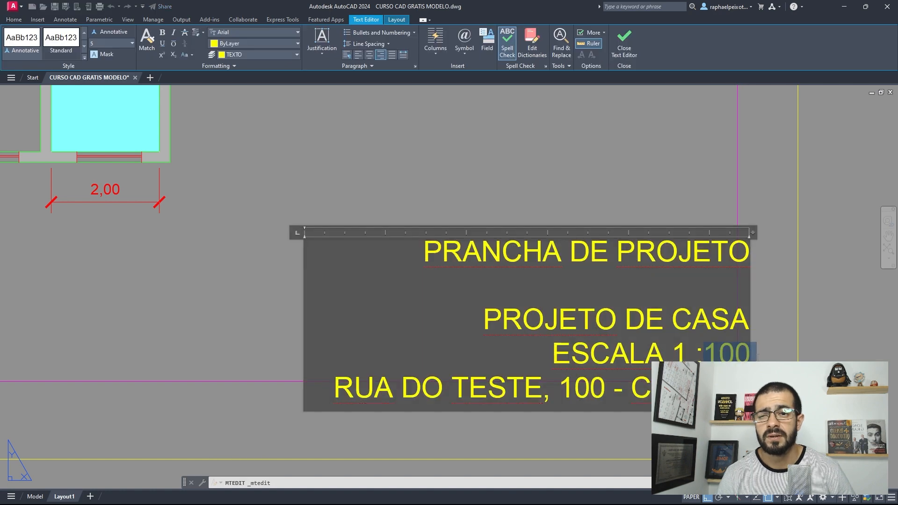
text(75RUA DO TESTE)
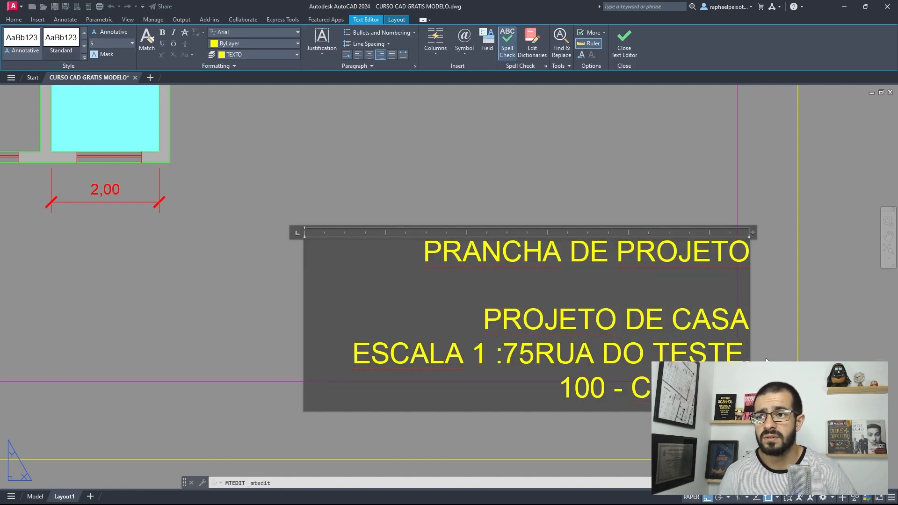
key(Return)
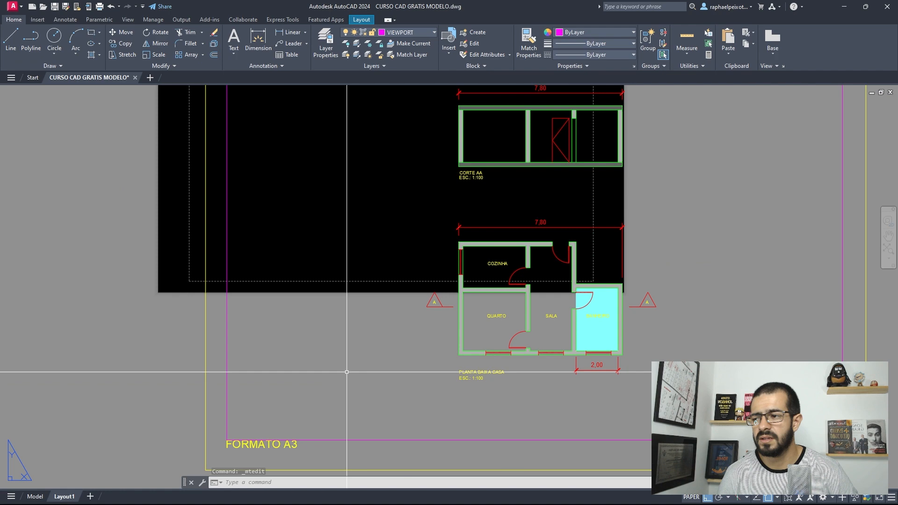
- Switch to model space and change the scale in the PLANTA BAIXA CASA label to "ESC.: 1:75"
click(33, 497)
scroll(296, 423, up, 4)
scroll(297, 424, up, 2)
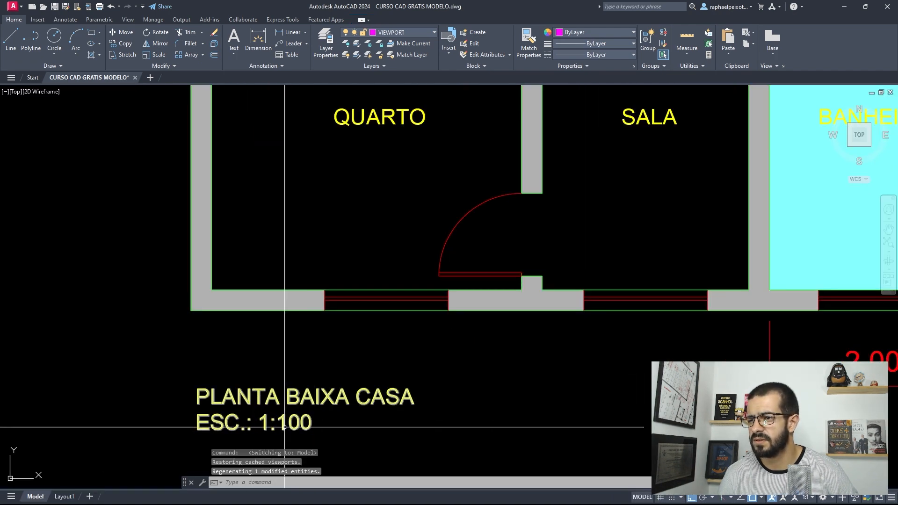
double_click(286, 423)
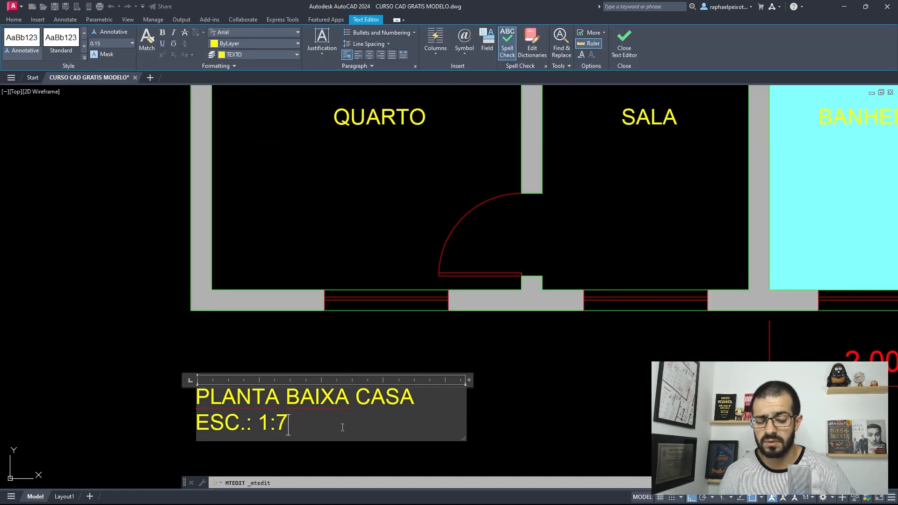
click(560, 383)
- Change the scale in the CORTE AA section label to "ESC.: 1:75"
scroll(490, 414, down, 6)
scroll(453, 181, up, 7)
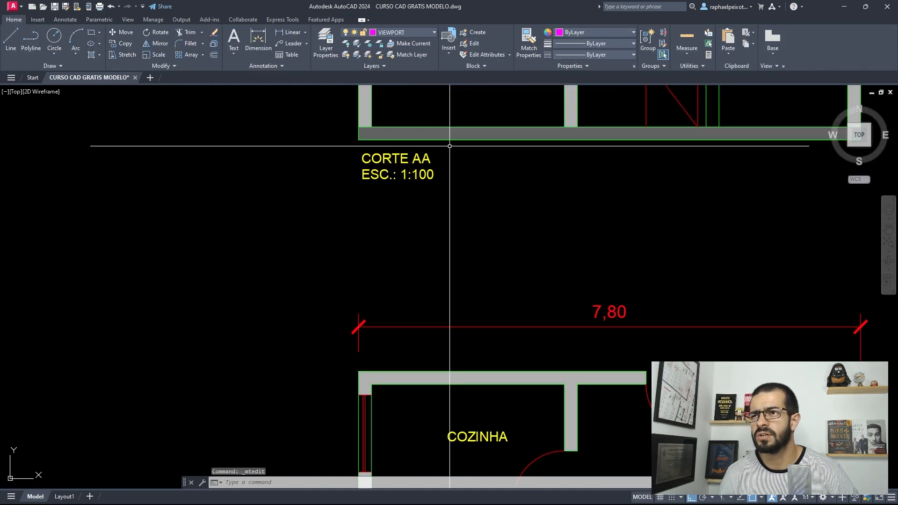
double_click(396, 202)
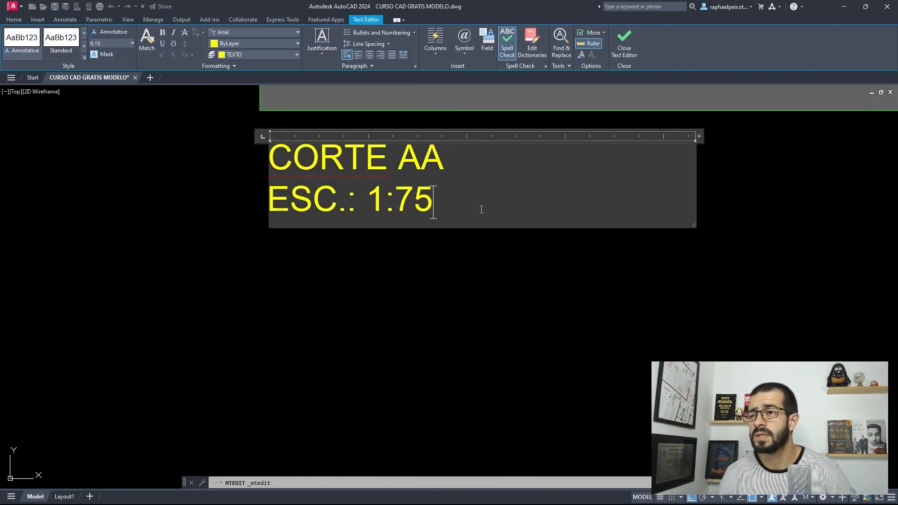
click(498, 249)
scroll(374, 276, down, 7)
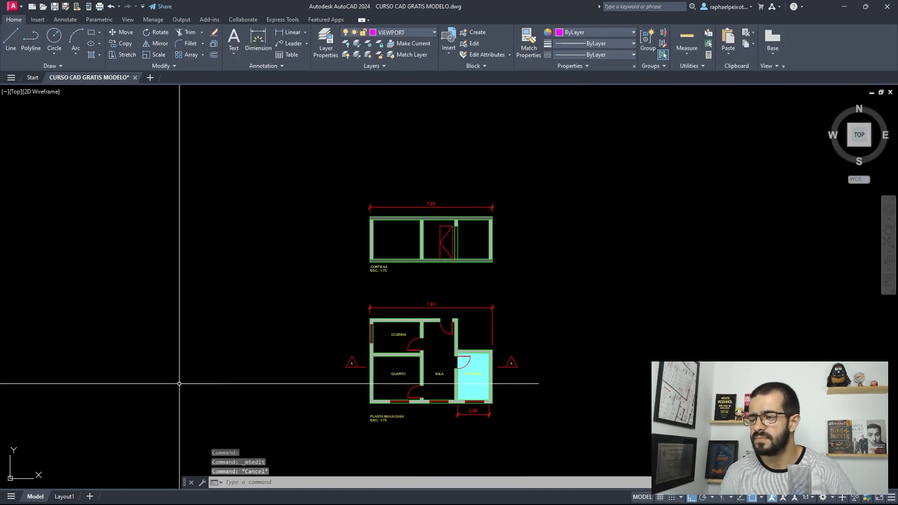
- Switch back to Layout1 and lock the display of the viewport framing the house drawings
click(64, 496)
scroll(412, 260, down, 5)
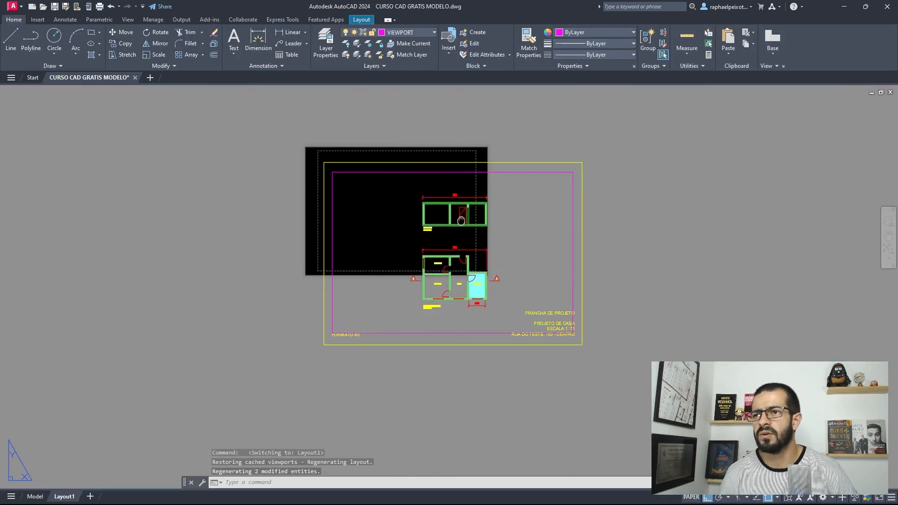
middle_click(457, 218)
middle_click(457, 218)
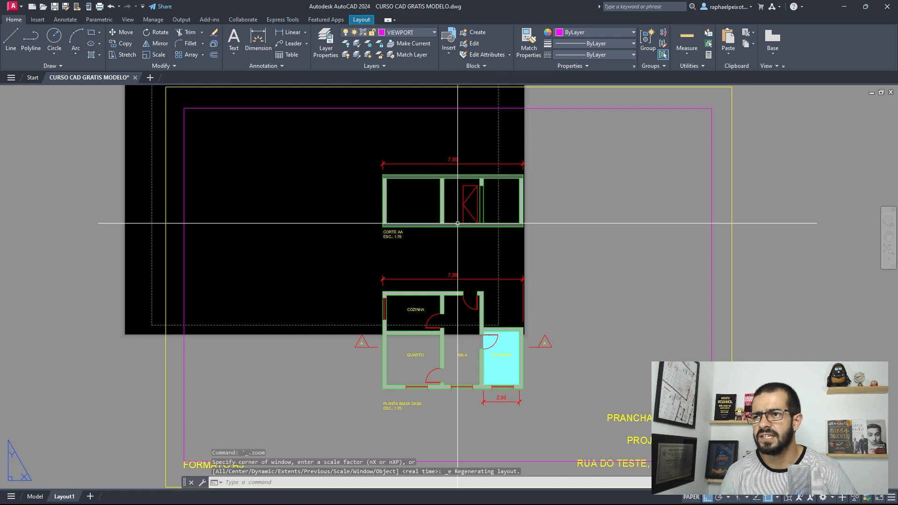
scroll(457, 222, down, 2)
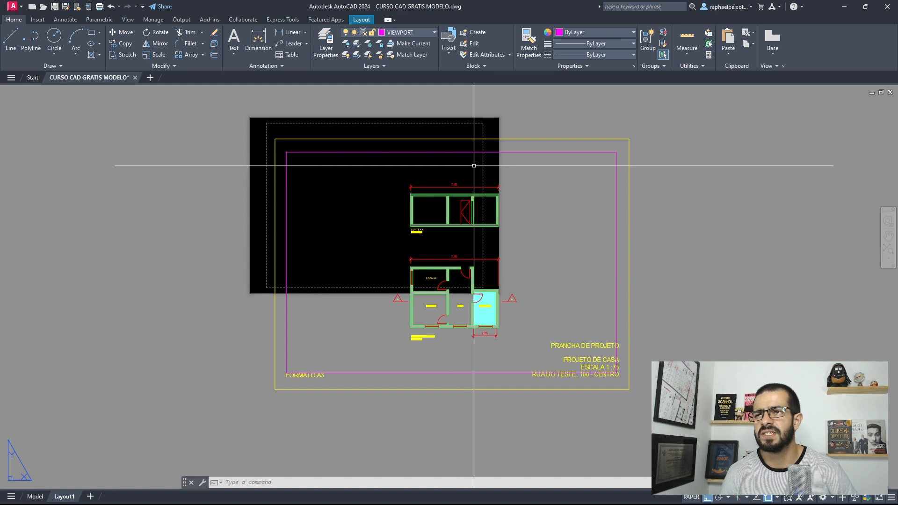
click(551, 152)
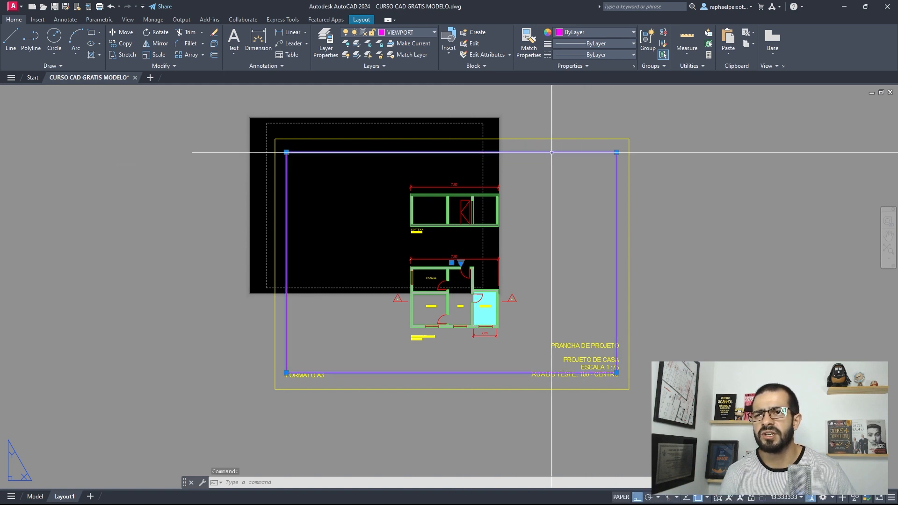
right_click(536, 151)
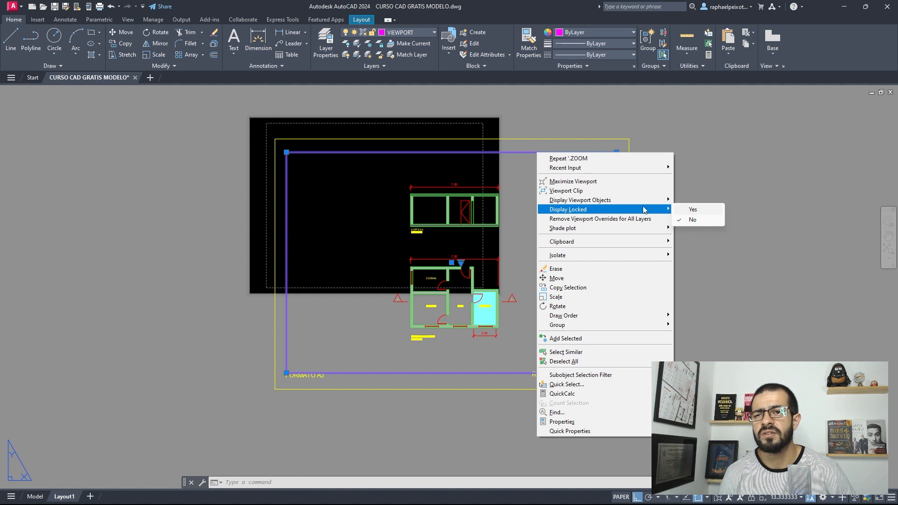
click(694, 210)
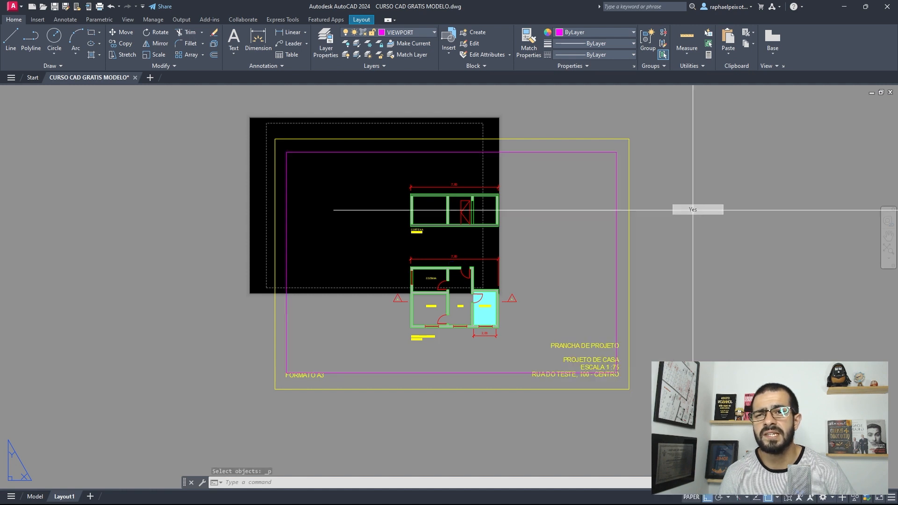
click(529, 247)
click(529, 247)
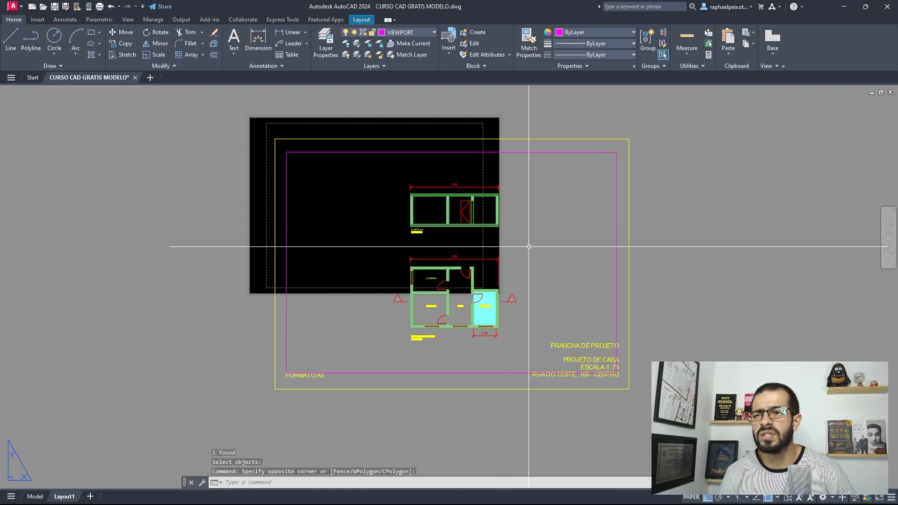
click(578, 229)
click(519, 251)
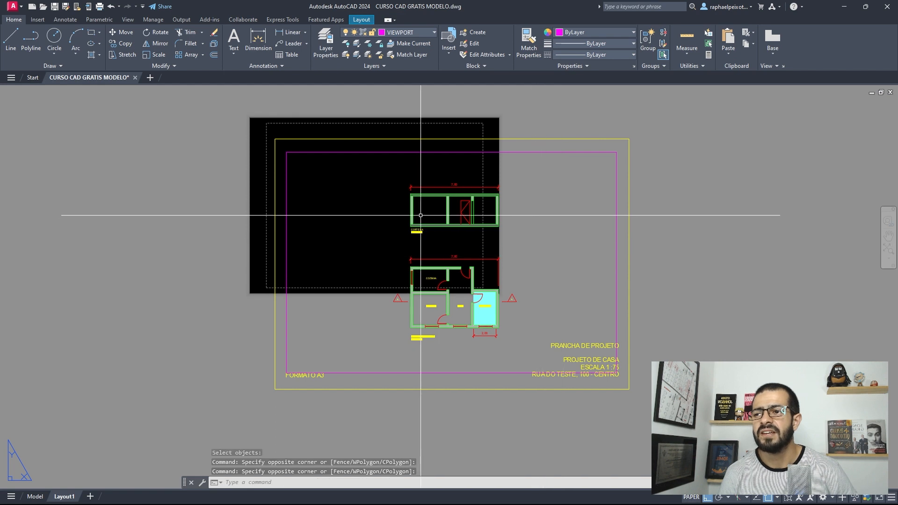
- Activate the locked viewport, check its display lock by zooming in and out inside it, and return to paper space
scroll(423, 213, up, 1)
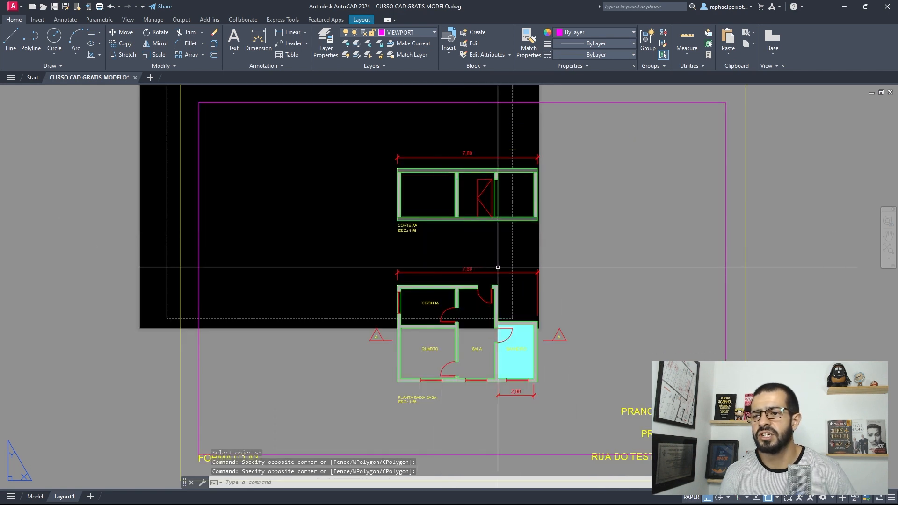
scroll(541, 252, down, 1)
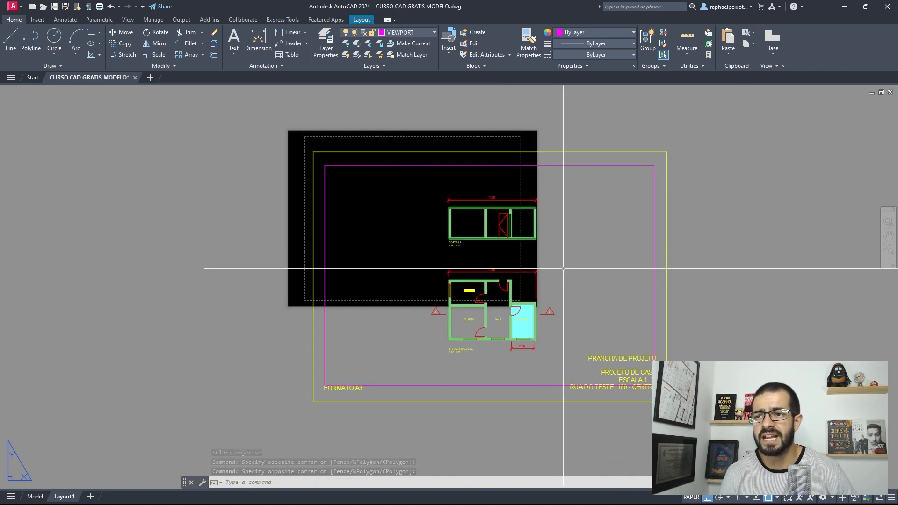
double_click(585, 260)
scroll(582, 262, down, 5)
scroll(578, 259, up, 6)
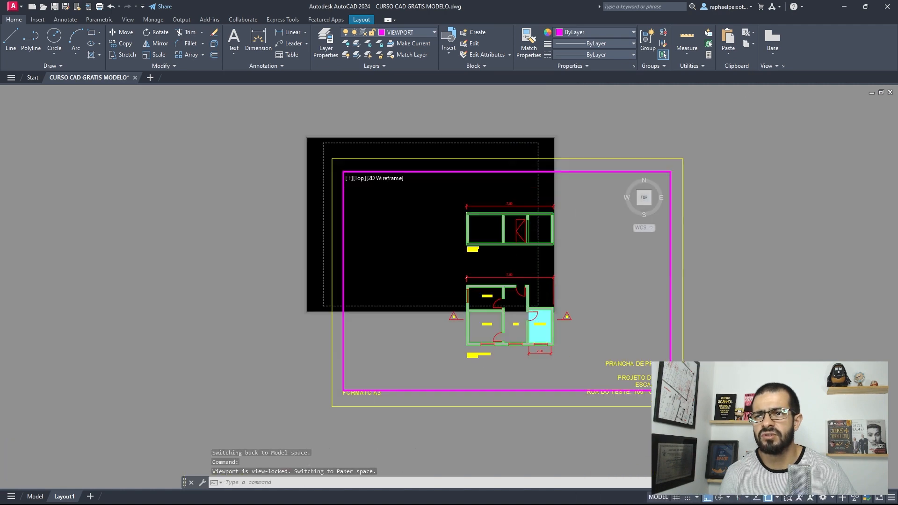
scroll(576, 262, down, 2)
scroll(538, 305, up, 4)
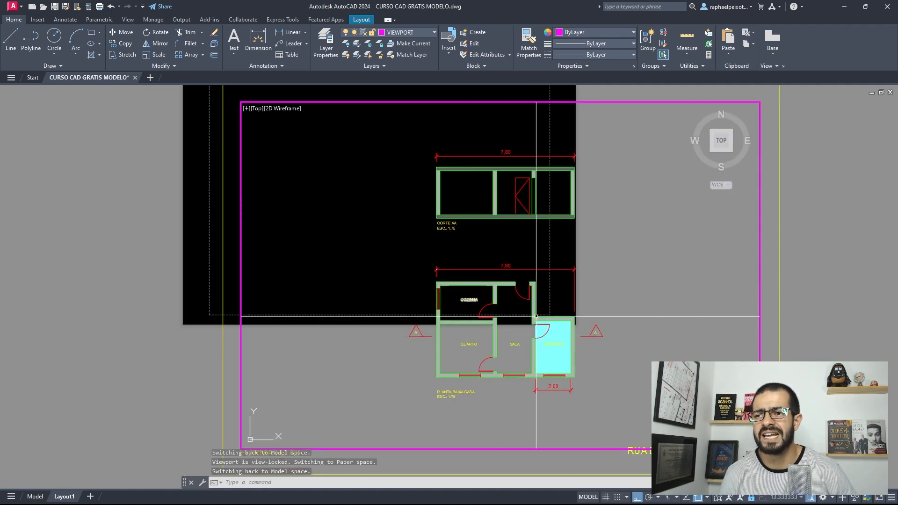
scroll(509, 310, down, 2)
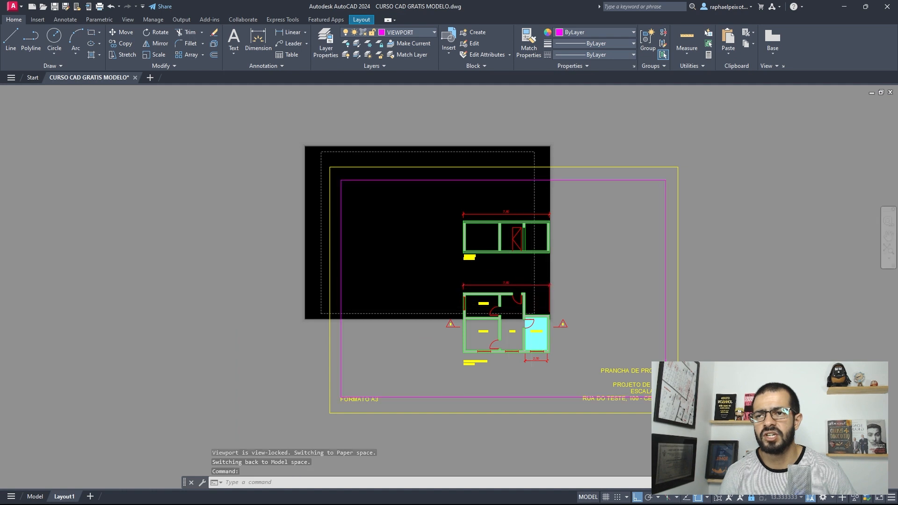
scroll(533, 290, up, 2)
scroll(550, 289, down, 2)
scroll(562, 295, up, 2)
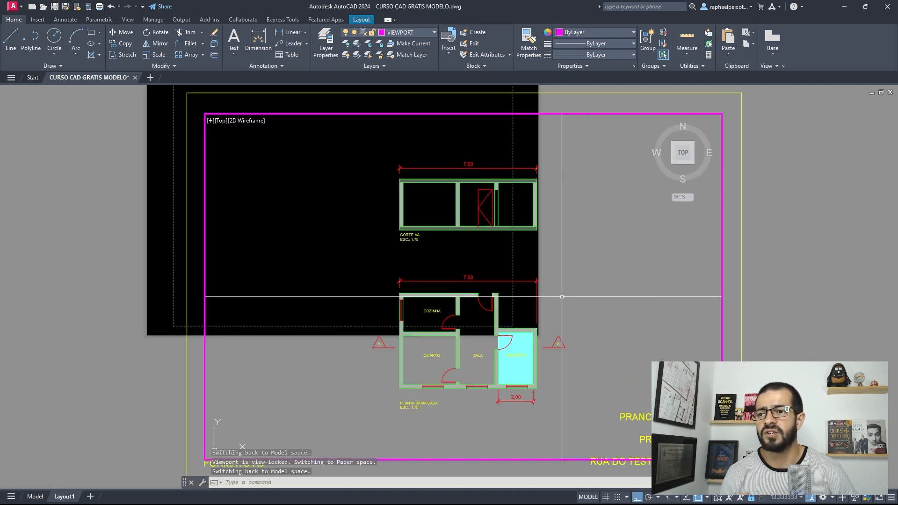
scroll(541, 297, down, 2)
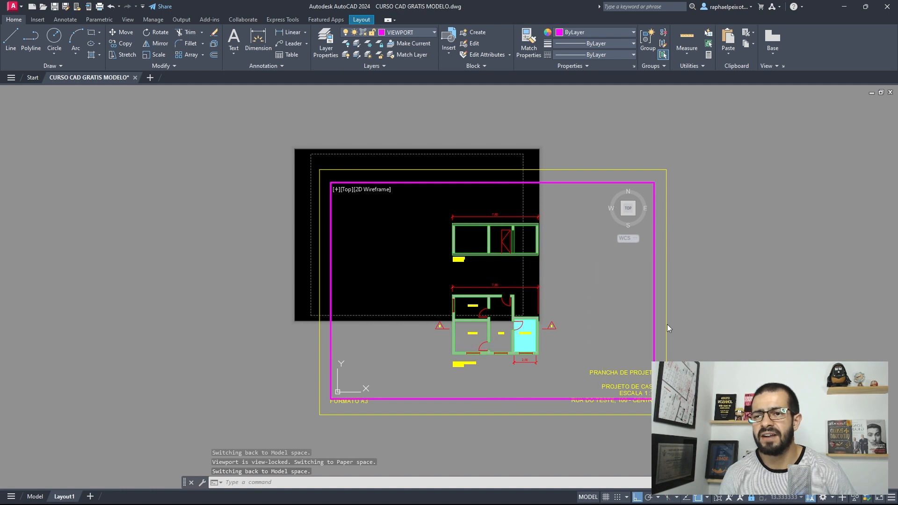
scroll(639, 310, up, 2)
scroll(587, 297, down, 2)
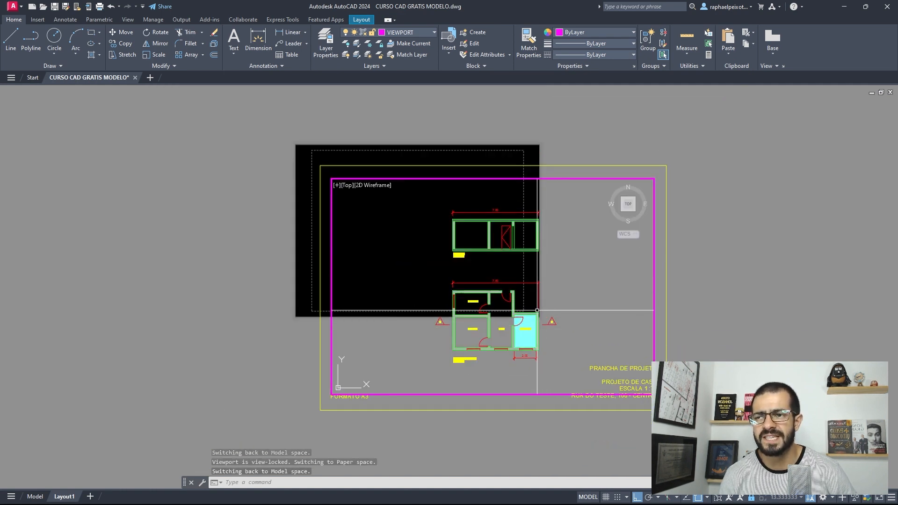
double_click(713, 304)
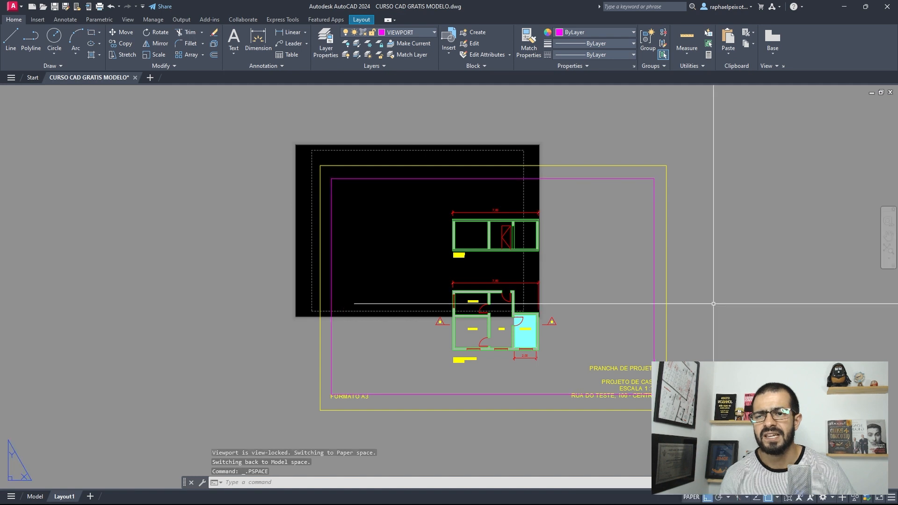
- Select the viewport frame and pull its right and top edges inward, closer to the house drawings
click(654, 299)
scroll(538, 287, up, 2)
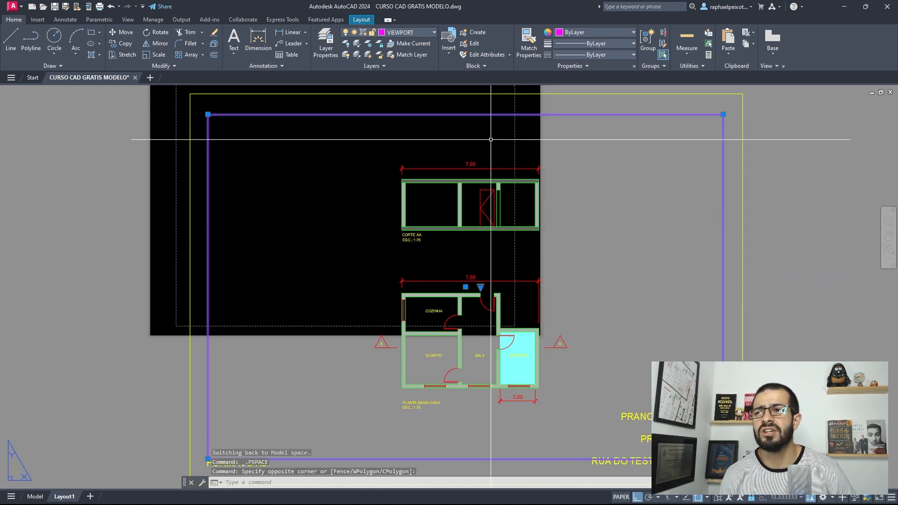
scroll(490, 141, down, 2)
scroll(456, 126, up, 2)
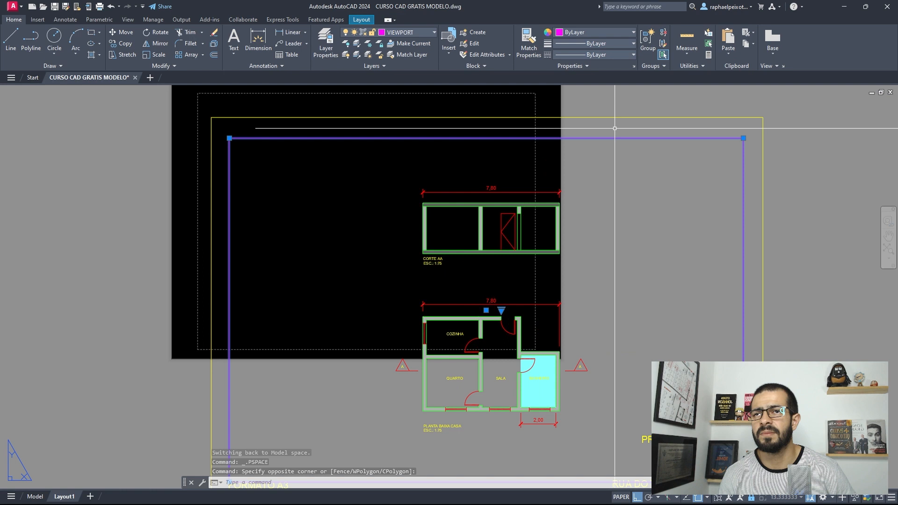
click(743, 138)
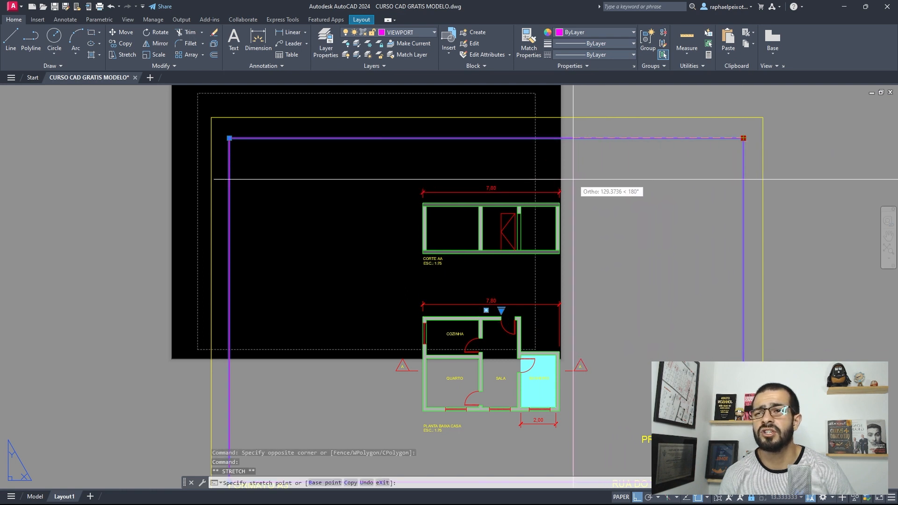
click(593, 182)
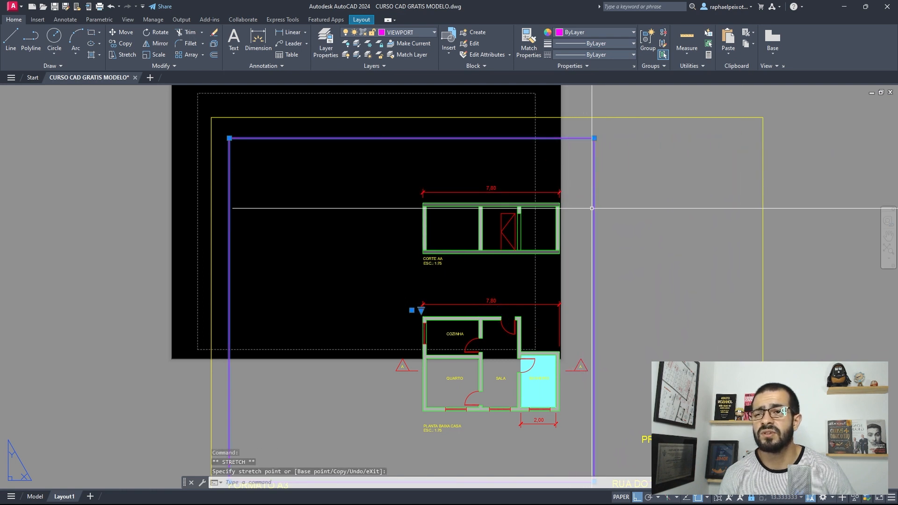
click(229, 138)
click(226, 173)
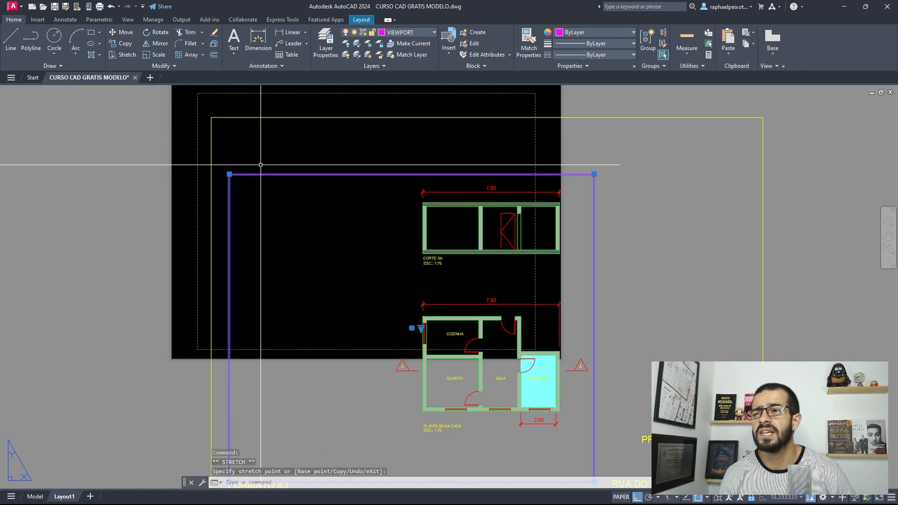
- Pull the viewport frame's left and bottom edges inward so it fits closely around the section and floor plan
click(228, 174)
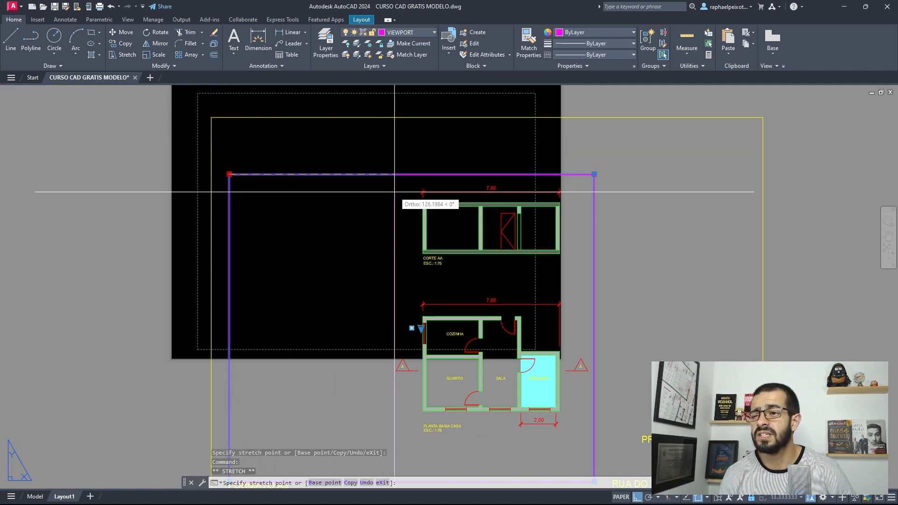
click(387, 192)
scroll(387, 192, down, 4)
scroll(381, 252, up, 4)
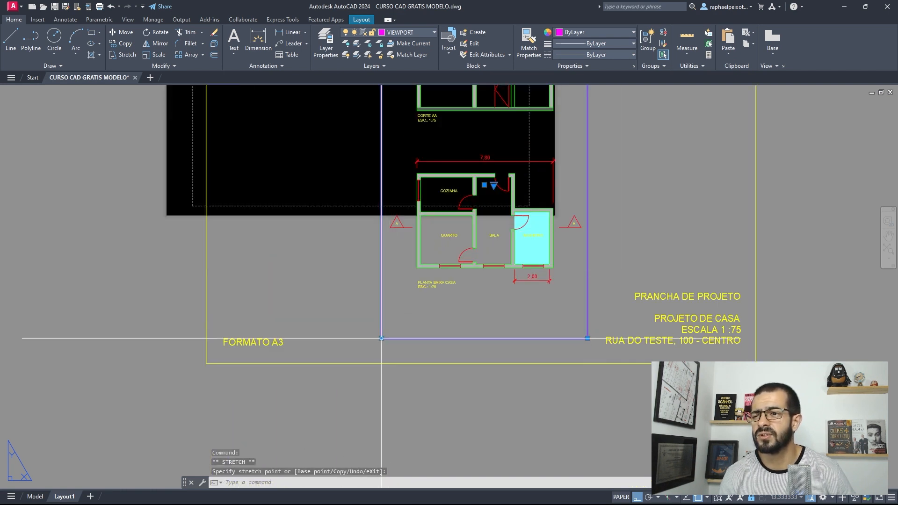
click(382, 338)
click(387, 297)
- Move the resized viewport horizontally to the left part of the A3 sheet
scroll(425, 297, down, 3)
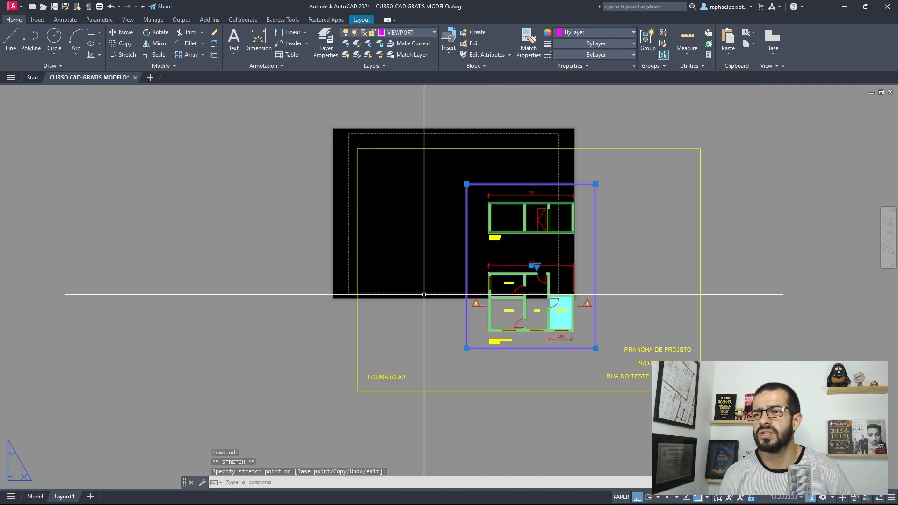
text(m)
key(Return)
scroll(550, 302, up, 2)
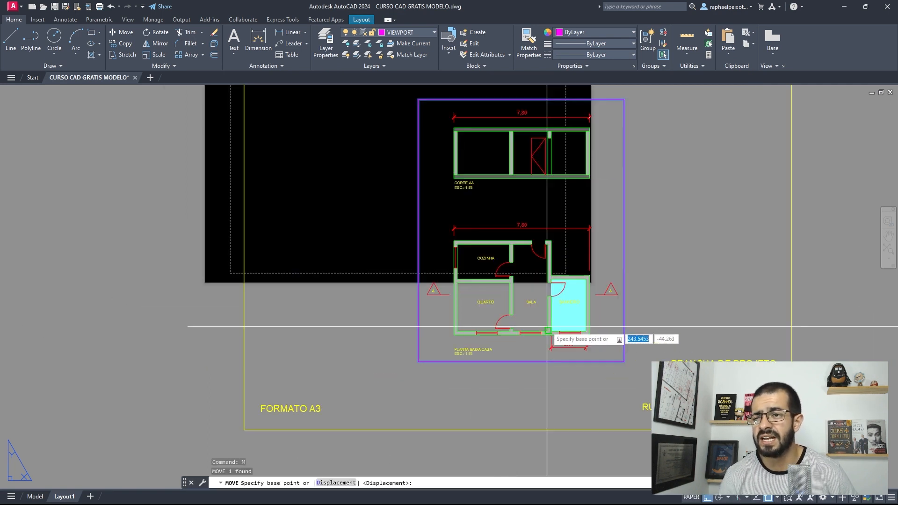
click(562, 322)
scroll(473, 309, down, 2)
click(453, 307)
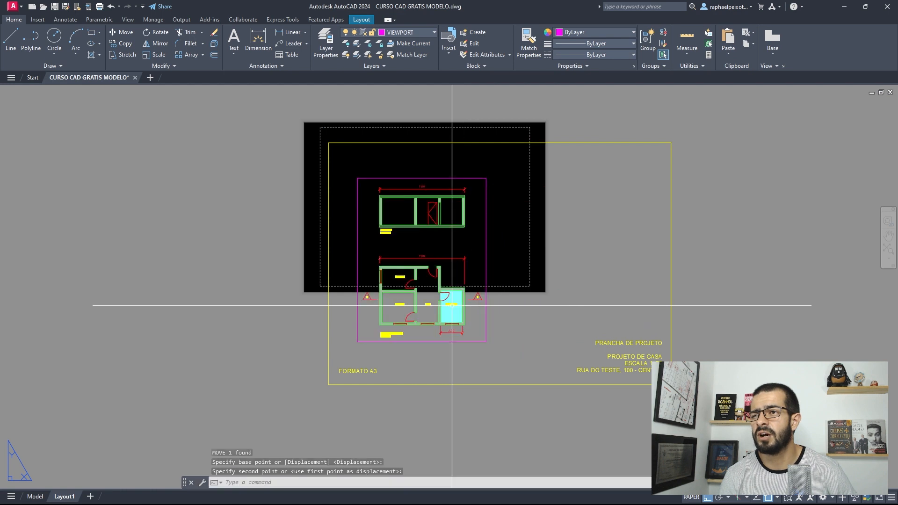
- Move the viewport horizontally toward the middle of the A3 sheet, between the format label and the title text
click(487, 364)
click(462, 331)
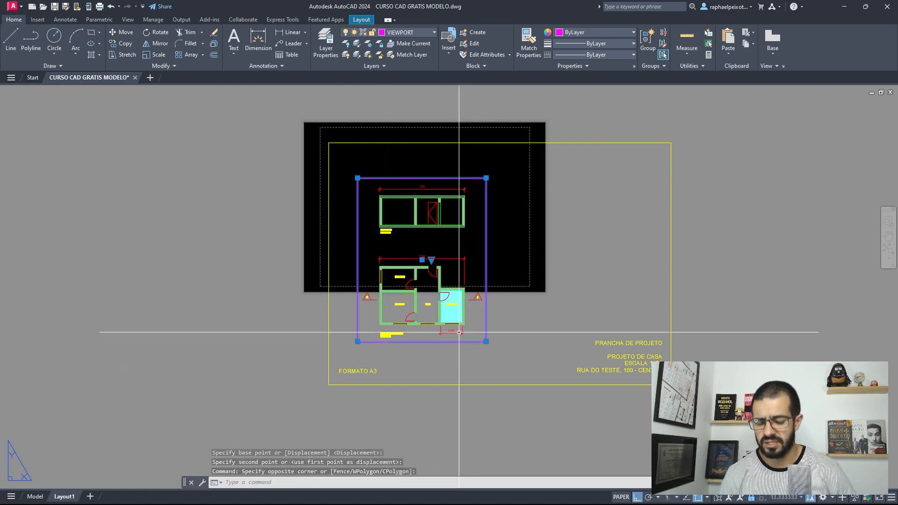
text(m)
key(Return)
scroll(471, 339, up, 2)
click(470, 344)
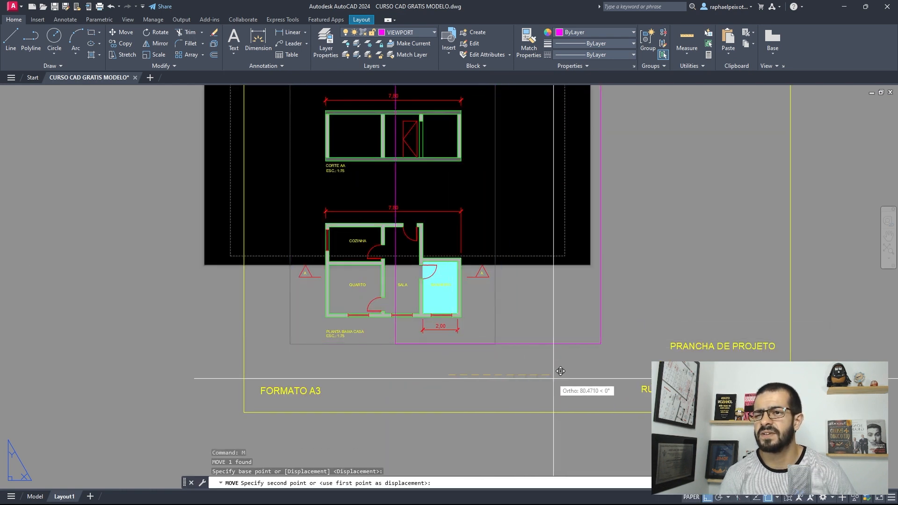
scroll(537, 371, down, 2)
scroll(591, 305, up, 2)
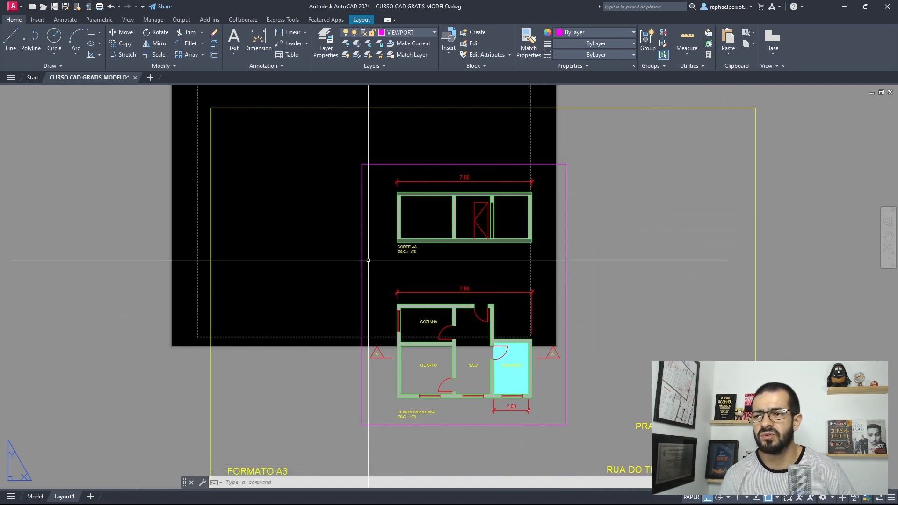
scroll(485, 203, down, 2)
scroll(489, 210, up, 2)
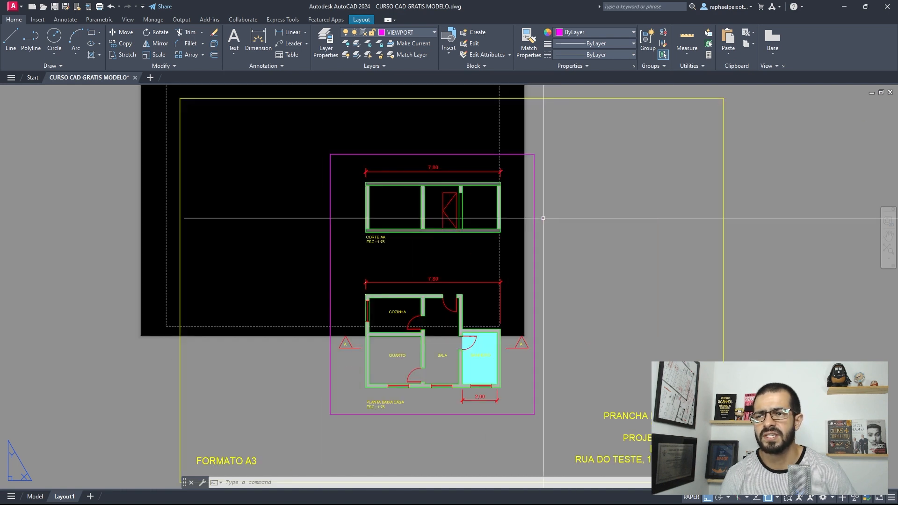
scroll(494, 214, down, 2)
scroll(497, 261, up, 2)
scroll(501, 250, down, 2)
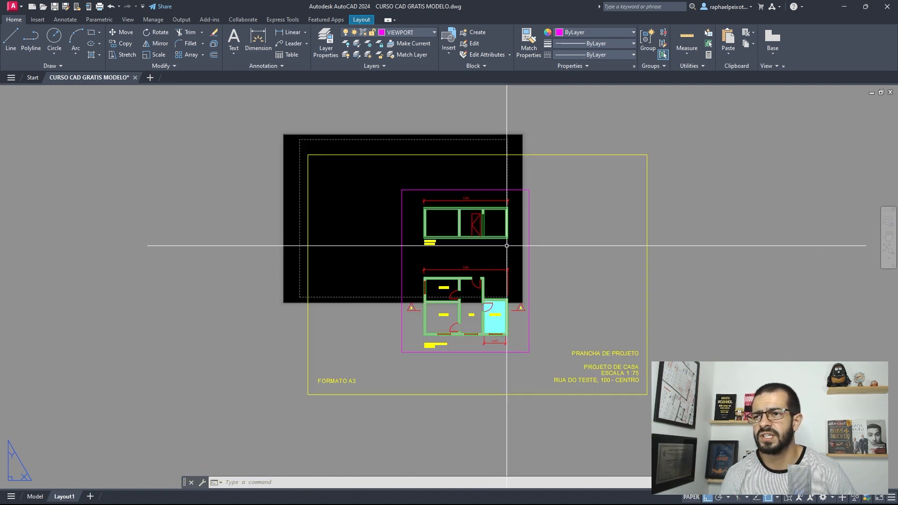